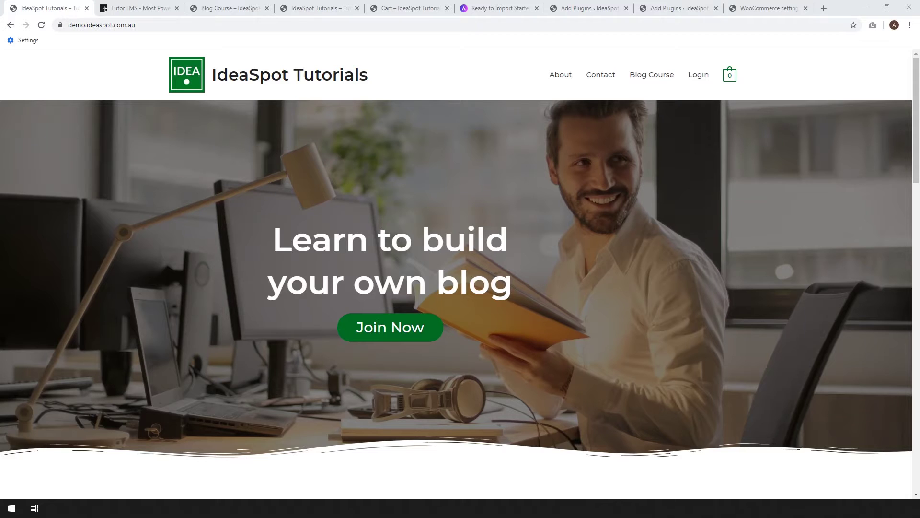
- Add the Blog Course to the cart with the home page Join Now button, then scroll the course page
{"action": "key", "text": "ctrl+Tab"}
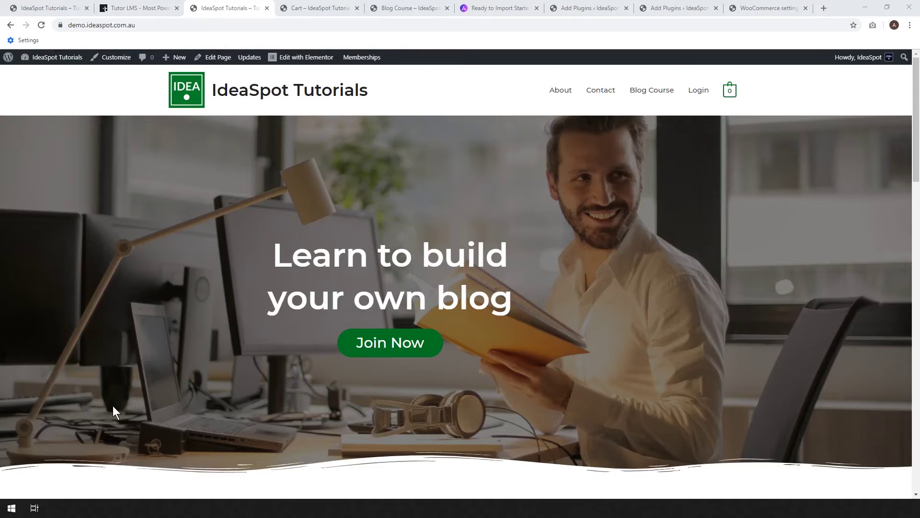
{"action": "left_click", "coordinate": [399, 342]}
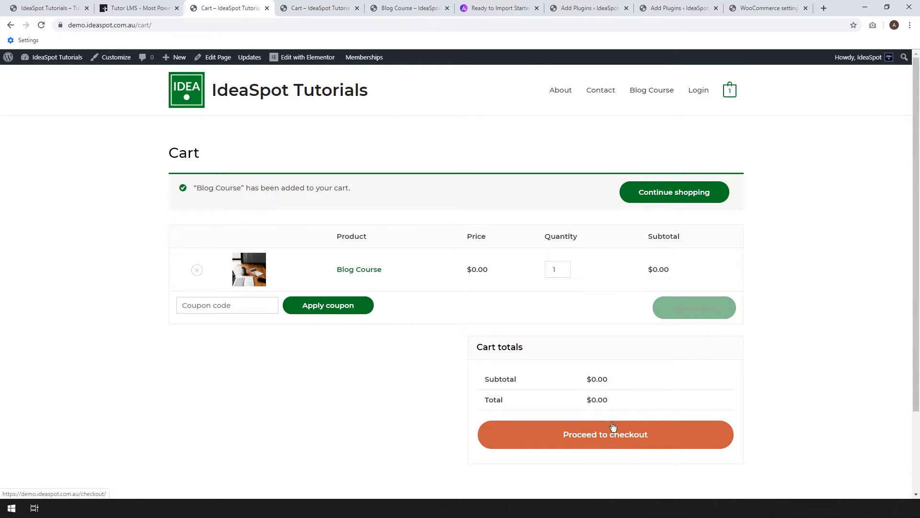
{"action": "key", "text": "ctrl+5"}
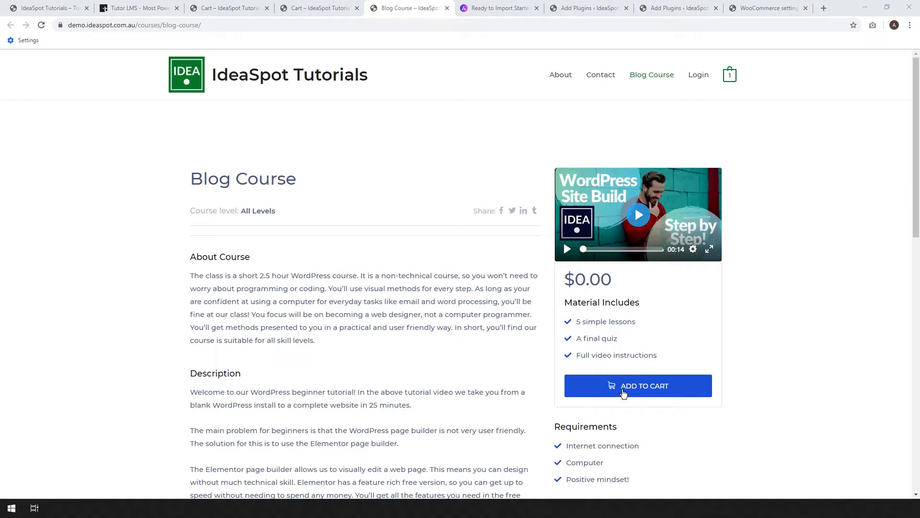
{"action": "scroll", "coordinate": [448, 246], "scroll_direction": "down", "scroll_amount": 15}
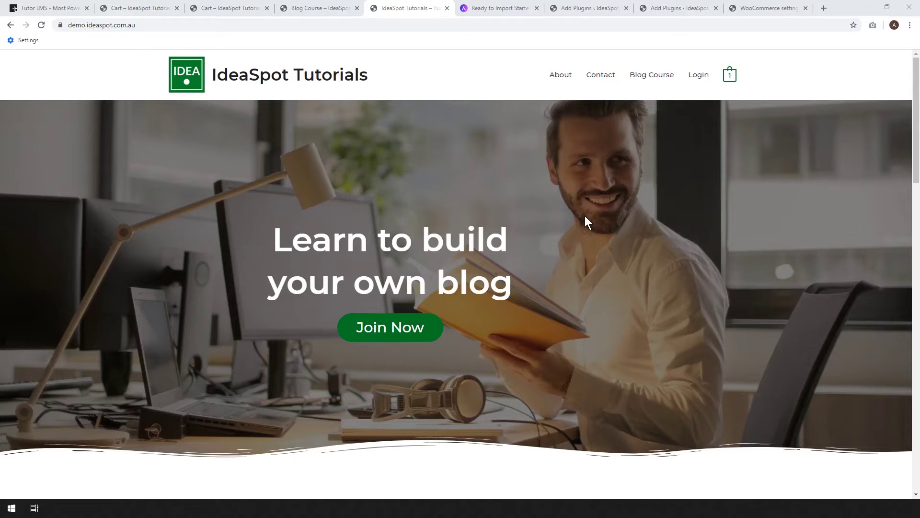
- Browse the Astra Life Coach starter template, then return to the Tutor LMS plugin search results
{"action": "left_click", "coordinate": [524, 8]}
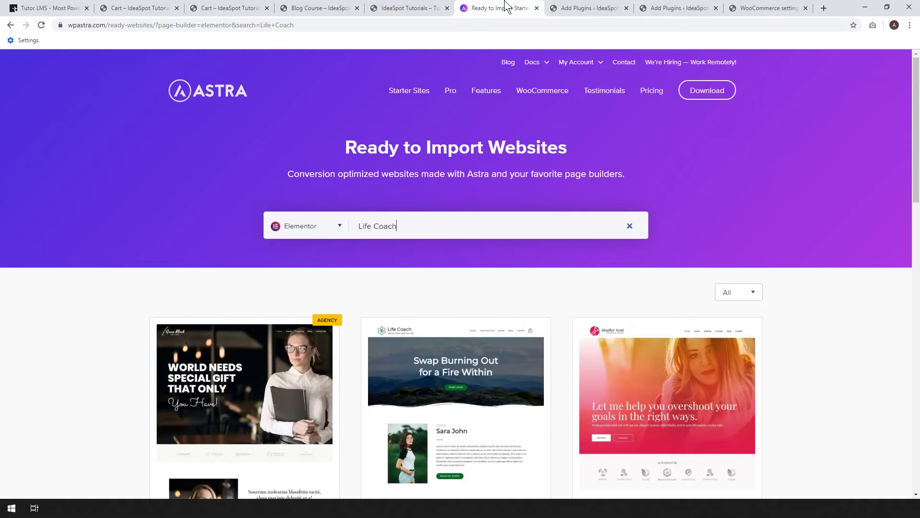
{"action": "scroll", "coordinate": [455, 206], "scroll_direction": "down", "scroll_amount": 1}
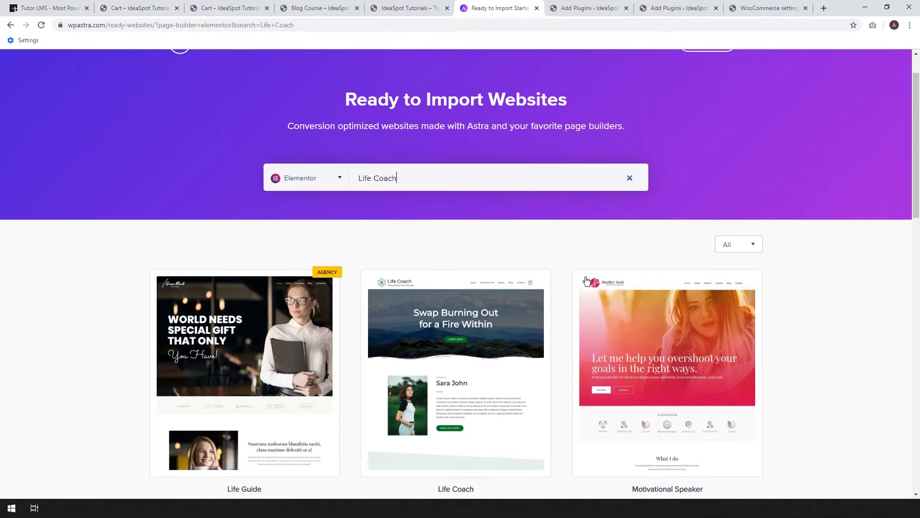
{"action": "mouse_move", "coordinate": [449, 372]}
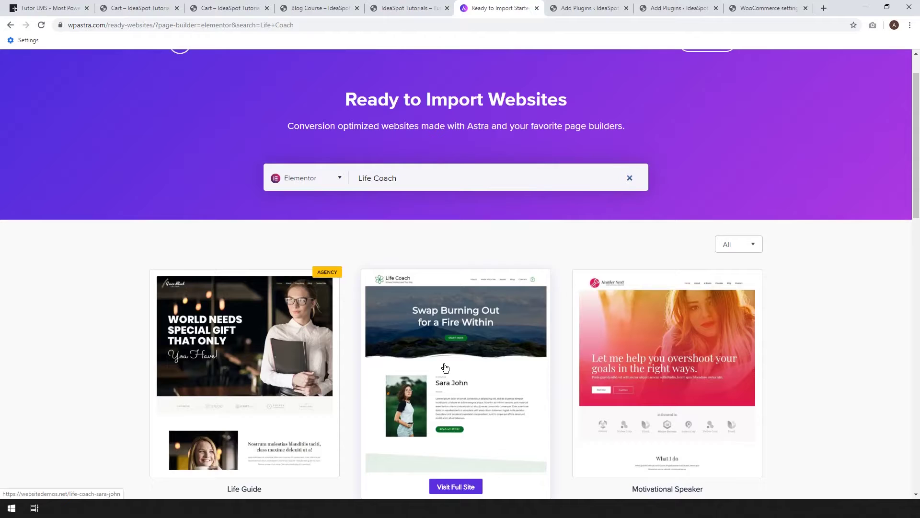
{"action": "scroll", "coordinate": [445, 368], "scroll_direction": "up", "scroll_amount": 1}
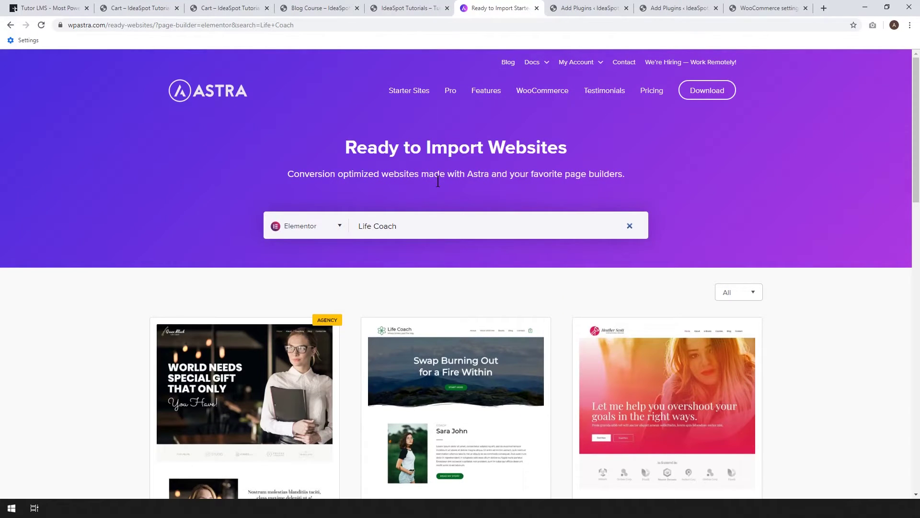
{"action": "scroll", "coordinate": [468, 365], "scroll_direction": "down", "scroll_amount": 2}
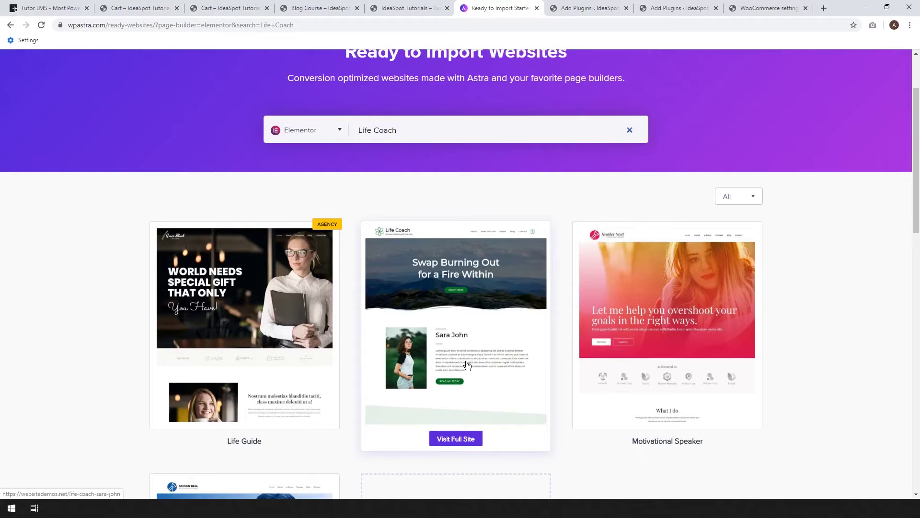
{"action": "left_click", "coordinate": [587, 8]}
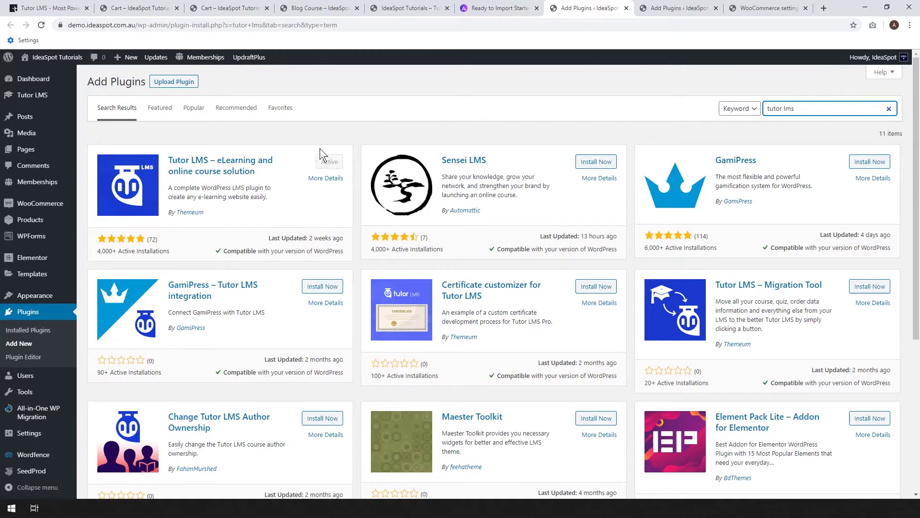
- Confirm WooCommerce is active in the plugin search, then view WooCommerce's General settings
{"action": "left_click", "coordinate": [682, 8]}
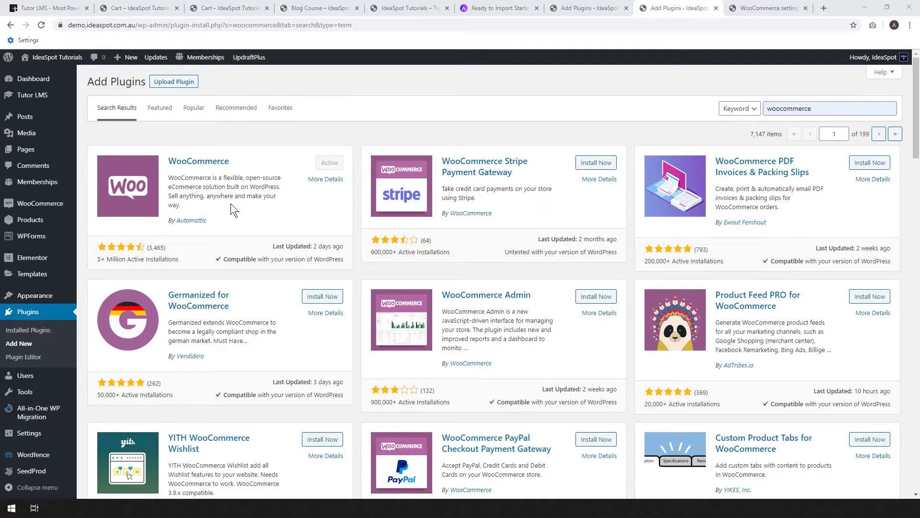
{"action": "left_click", "coordinate": [762, 6]}
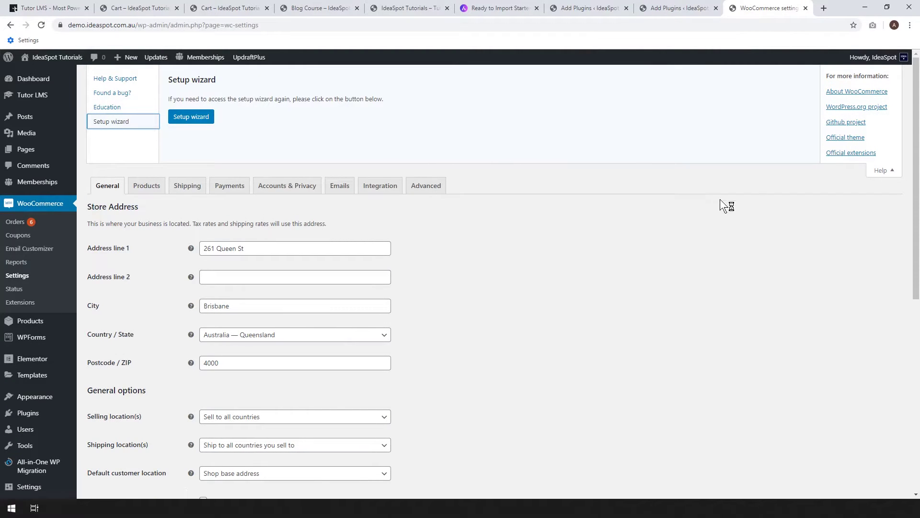
- Collapse and reopen the Help panel on the WooCommerce Settings page
{"action": "left_click", "coordinate": [883, 170]}
{"action": "left_click", "coordinate": [882, 72]}
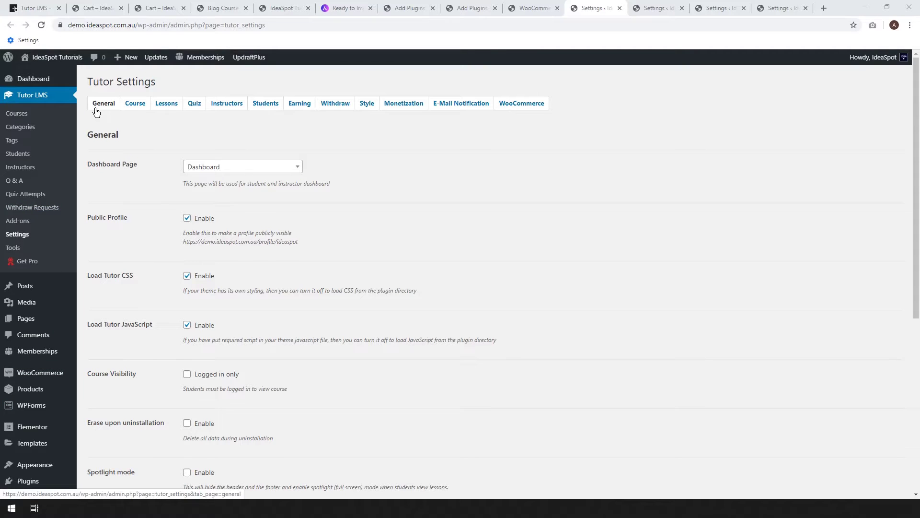
- Scroll through Tutor LMS General settings past Maintenance Mode down to Save Settings
{"action": "scroll", "coordinate": [312, 162], "scroll_direction": "down", "scroll_amount": 1}
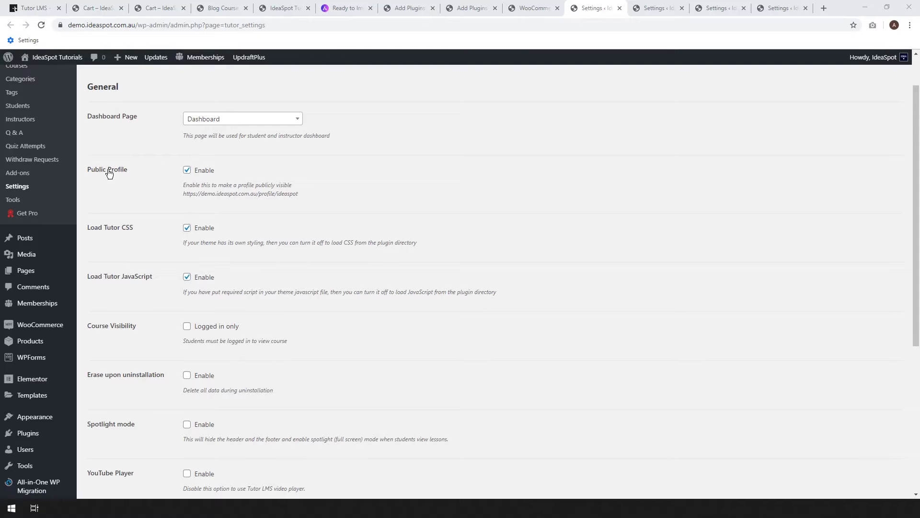
{"action": "scroll", "coordinate": [187, 173], "scroll_direction": "down", "scroll_amount": 1}
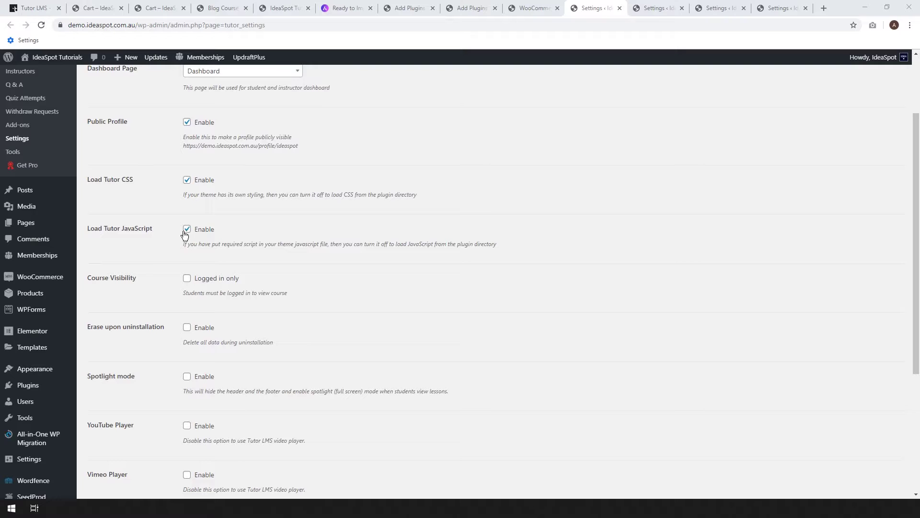
{"action": "scroll", "coordinate": [358, 219], "scroll_direction": "down", "scroll_amount": 2}
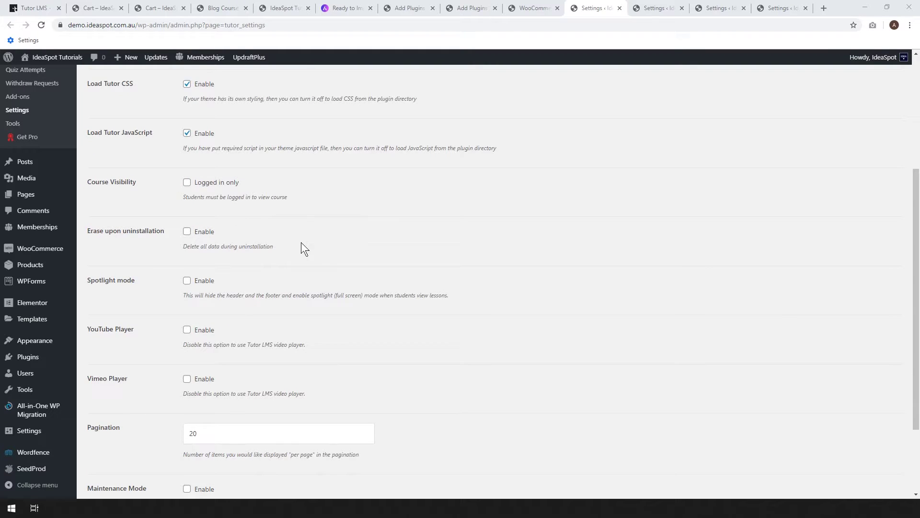
{"action": "scroll", "coordinate": [301, 239], "scroll_direction": "down", "scroll_amount": 1}
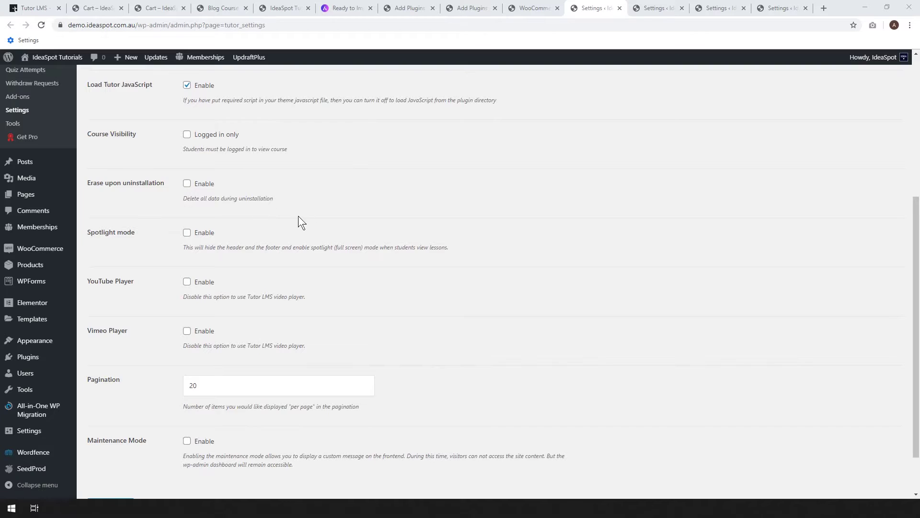
{"action": "scroll", "coordinate": [288, 213], "scroll_direction": "down", "scroll_amount": 1}
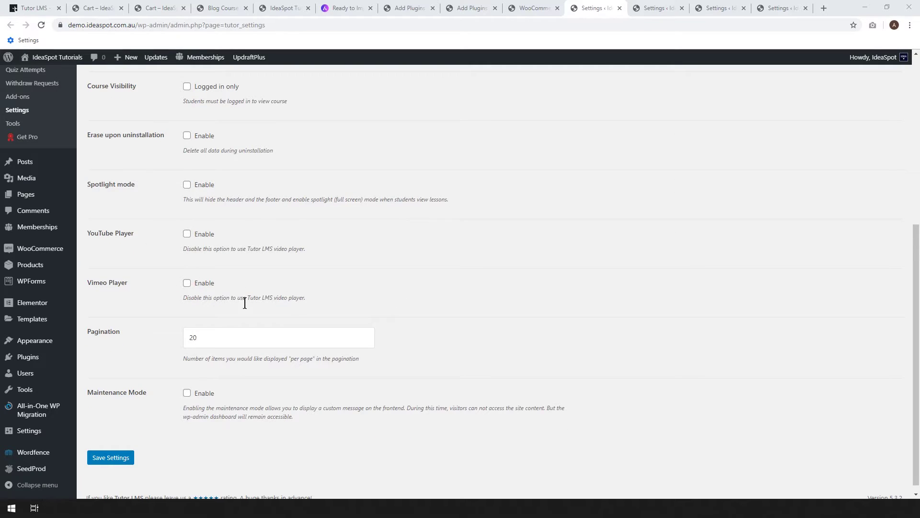
{"action": "scroll", "coordinate": [410, 268], "scroll_direction": "down", "scroll_amount": 1}
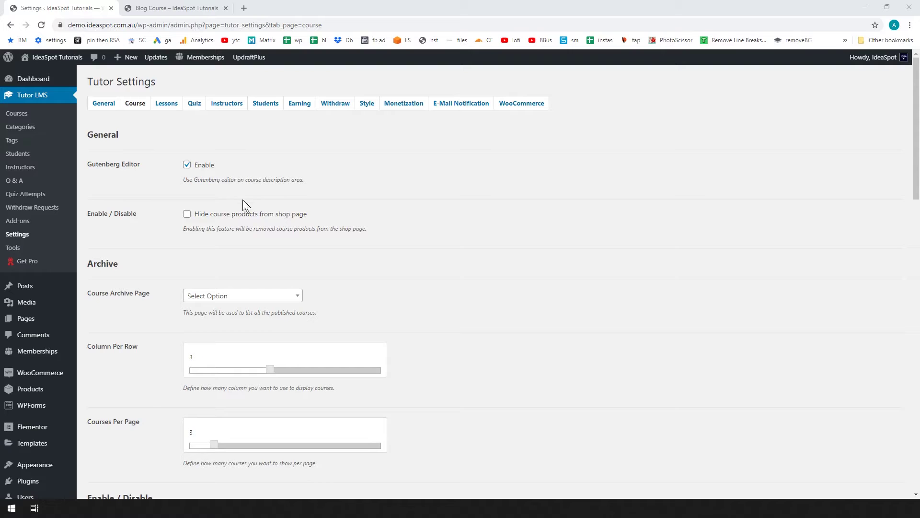
{"action": "left_click", "coordinate": [175, 8]}
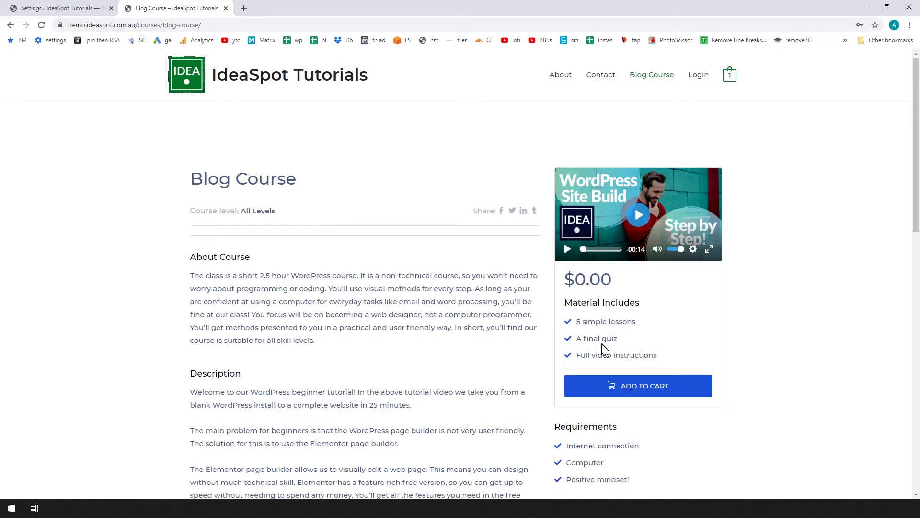
{"action": "scroll", "coordinate": [732, 316], "scroll_direction": "down", "scroll_amount": 15}
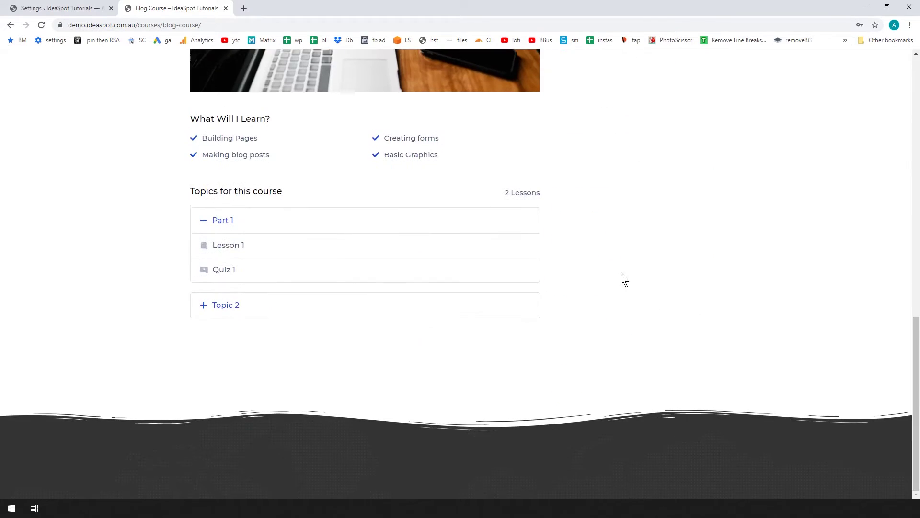
{"action": "left_click", "coordinate": [52, 9]}
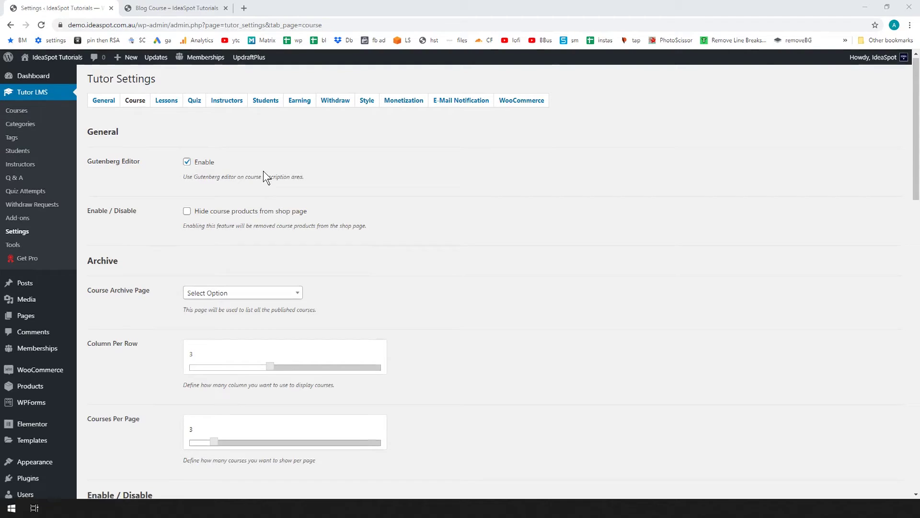
- Scroll through the Course tab's Enable / Disable options and save the course settings
{"action": "scroll", "coordinate": [263, 171], "scroll_direction": "down", "scroll_amount": 1}
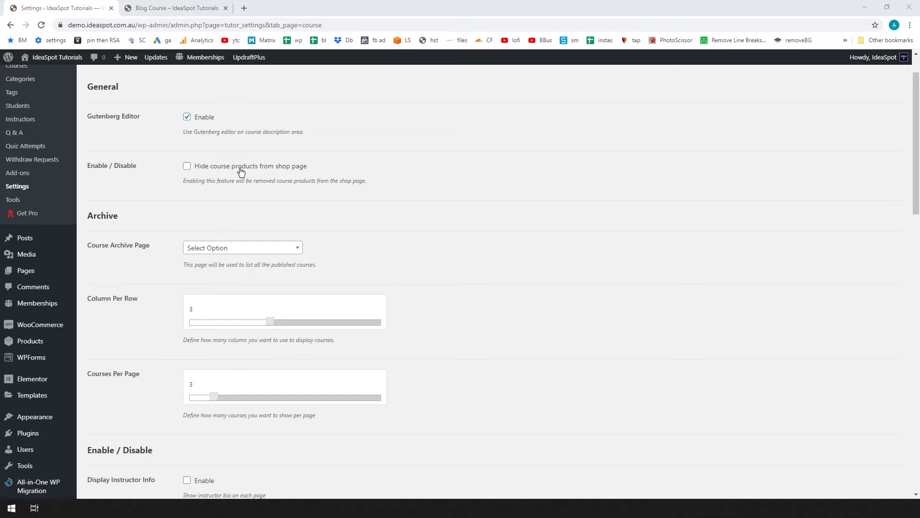
{"action": "scroll", "coordinate": [296, 191], "scroll_direction": "down", "scroll_amount": 7}
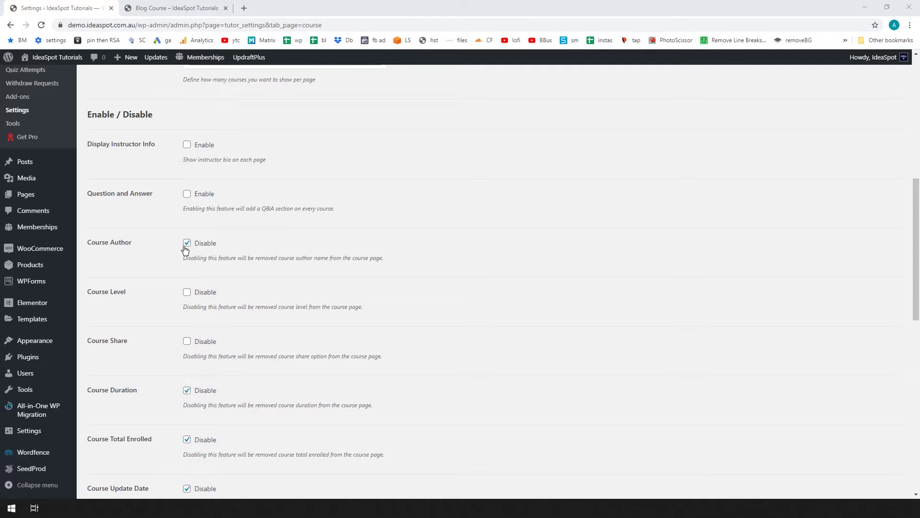
{"action": "scroll", "coordinate": [265, 289], "scroll_direction": "down", "scroll_amount": 3}
{"action": "scroll", "coordinate": [242, 258], "scroll_direction": "down", "scroll_amount": 1}
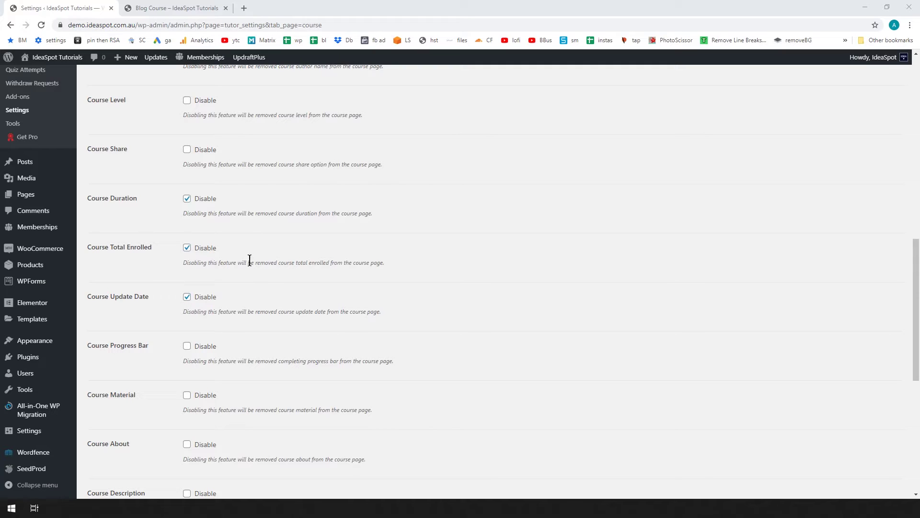
{"action": "scroll", "coordinate": [265, 251], "scroll_direction": "down", "scroll_amount": 1}
{"action": "scroll", "coordinate": [351, 244], "scroll_direction": "down", "scroll_amount": 6}
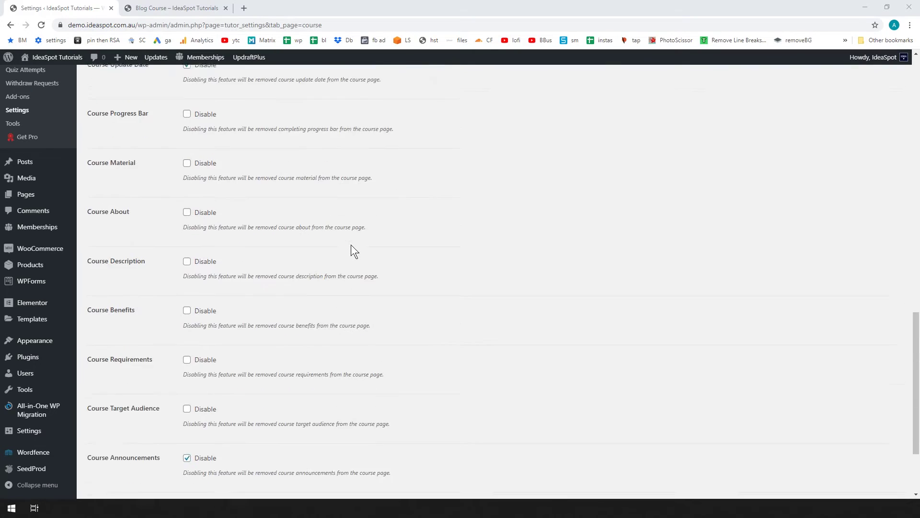
{"action": "scroll", "coordinate": [351, 244], "scroll_direction": "down", "scroll_amount": 1}
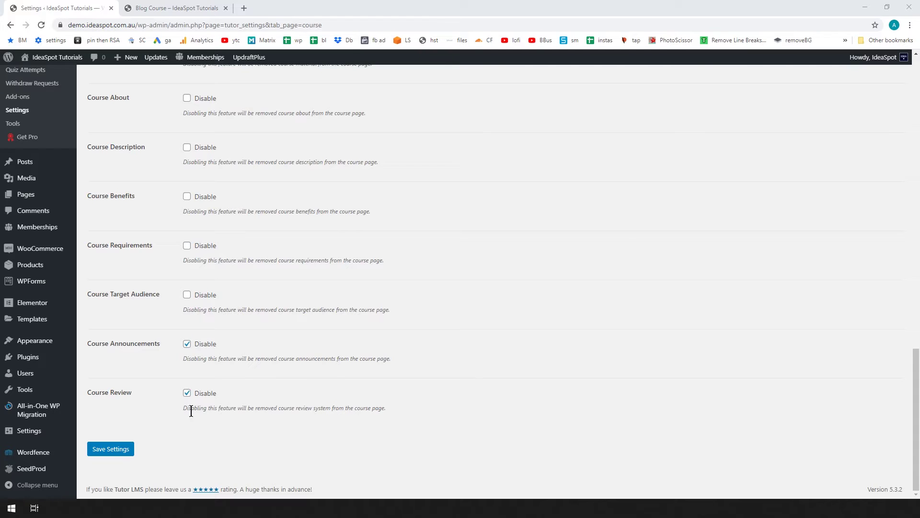
{"action": "left_click", "coordinate": [108, 448]}
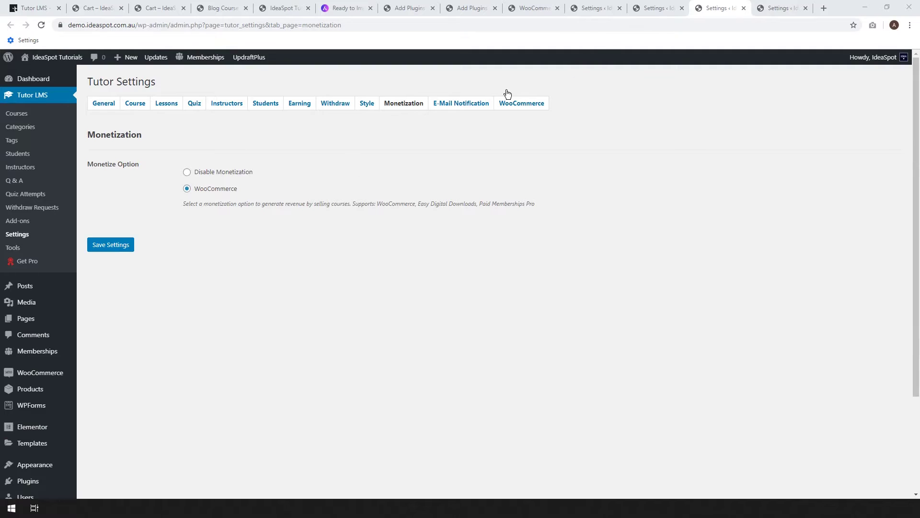
- View Tutor LMS's WooCommerce settings tab to check the integration
{"action": "left_click", "coordinate": [781, 8]}
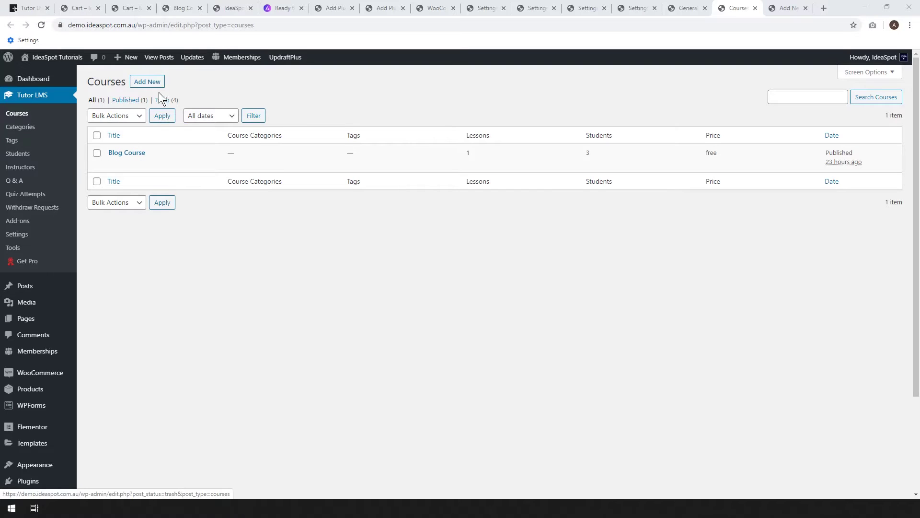
- Start a new course, then switch to the Blog Course edit page instead
{"action": "left_click", "coordinate": [147, 83]}
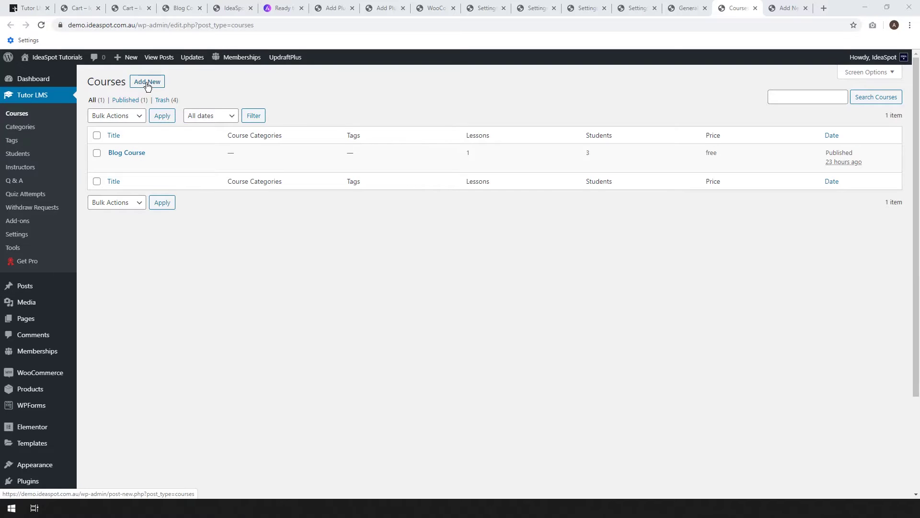
{"action": "left_click", "coordinate": [786, 8]}
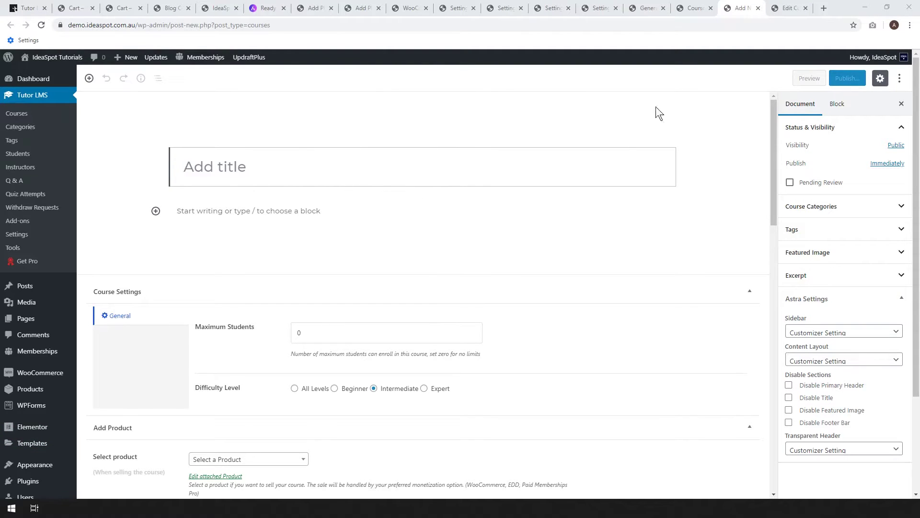
{"action": "left_click", "coordinate": [789, 8]}
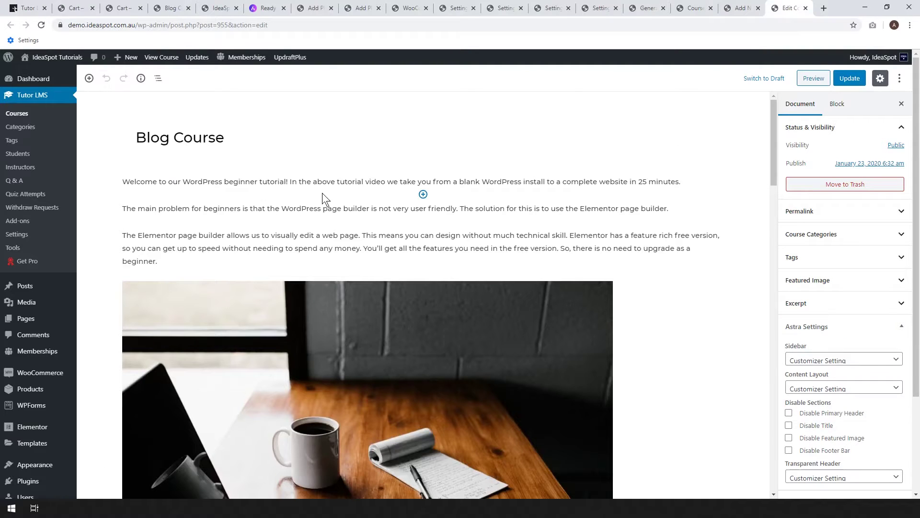
- Review the Blog Course title, course image and content blocks without inserting anything
{"action": "left_click", "coordinate": [190, 138]}
{"action": "scroll", "coordinate": [228, 208], "scroll_direction": "down", "scroll_amount": 1}
{"action": "scroll", "coordinate": [227, 208], "scroll_direction": "down", "scroll_amount": 2}
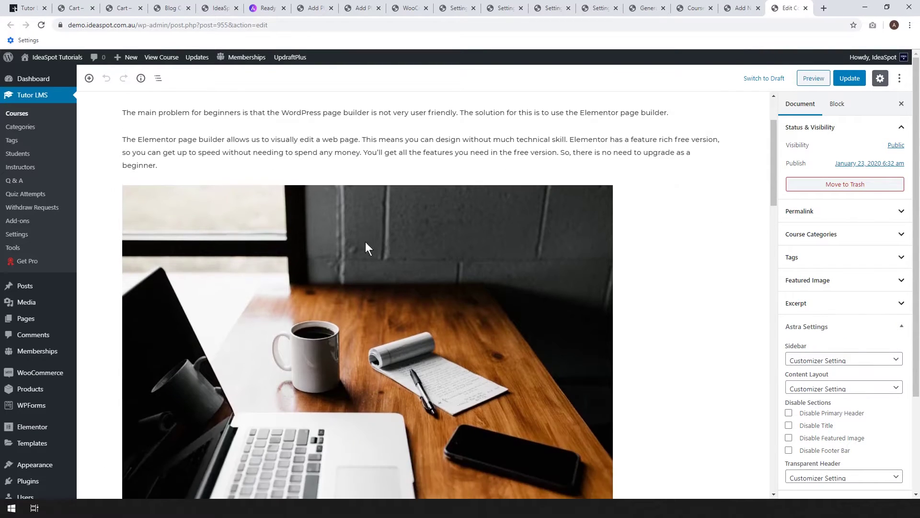
{"action": "left_click", "coordinate": [277, 267]}
{"action": "scroll", "coordinate": [317, 257], "scroll_direction": "down", "scroll_amount": 4}
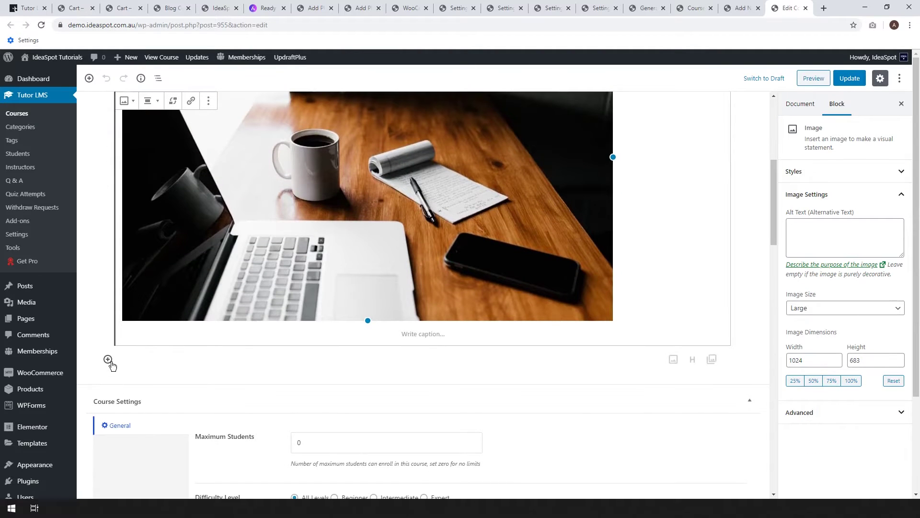
{"action": "left_click", "coordinate": [109, 360]}
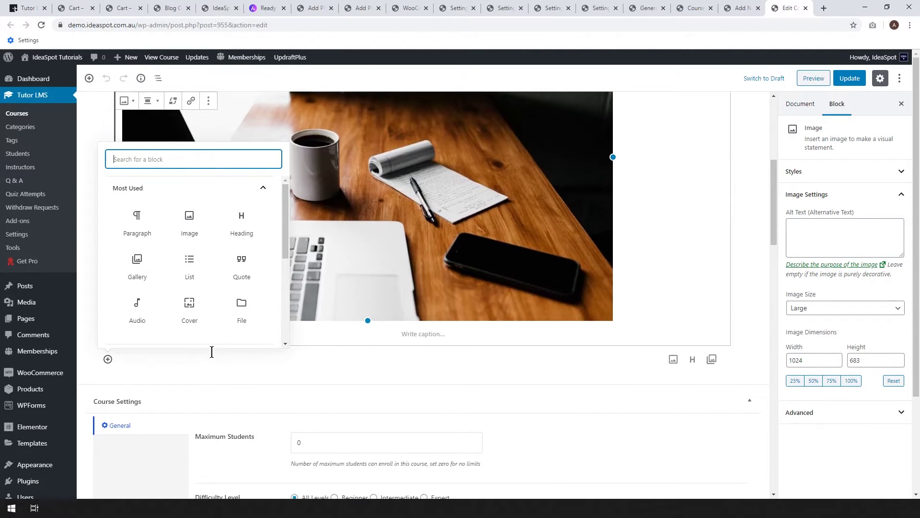
{"action": "left_click", "coordinate": [204, 368]}
{"action": "scroll", "coordinate": [203, 367], "scroll_direction": "down", "scroll_amount": 4}
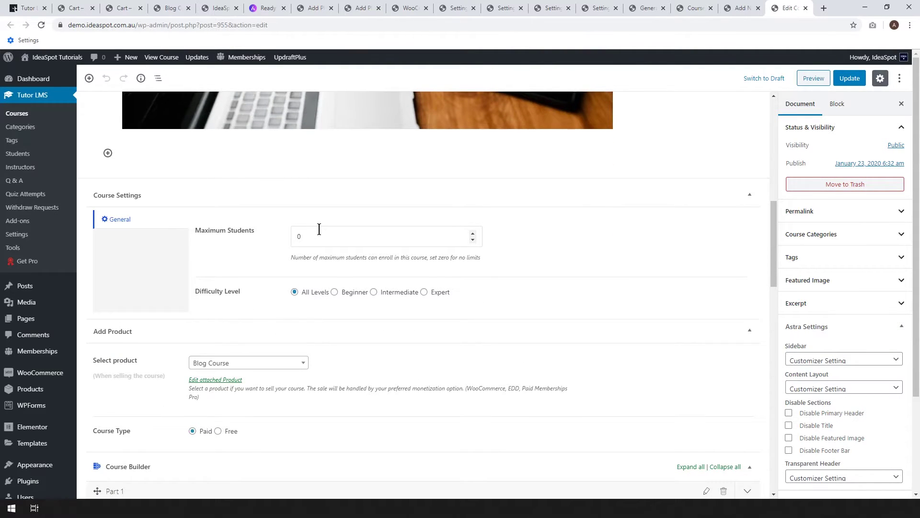
{"action": "scroll", "coordinate": [316, 233], "scroll_direction": "down", "scroll_amount": 1}
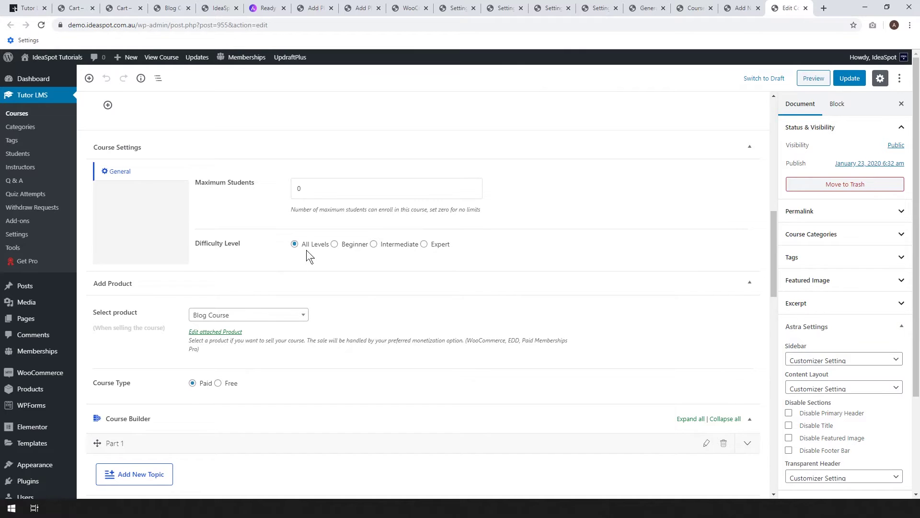
{"action": "scroll", "coordinate": [306, 249], "scroll_direction": "down", "scroll_amount": 2}
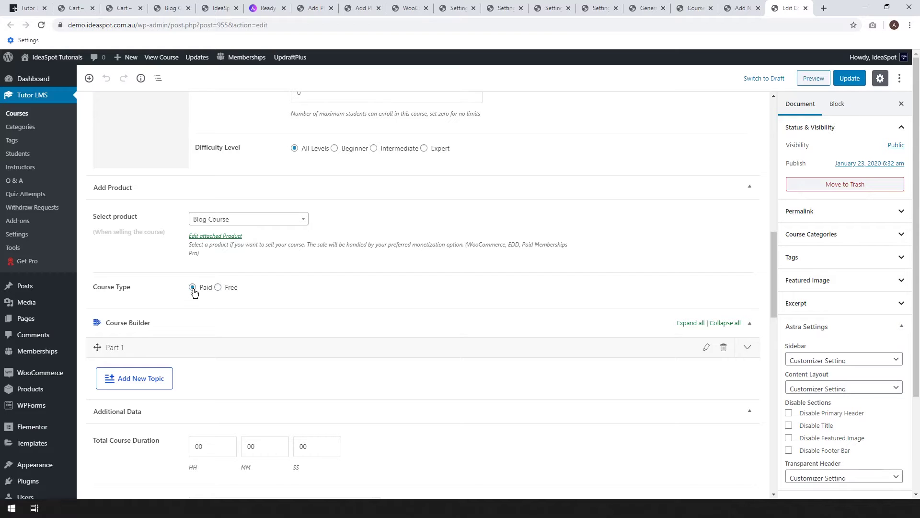
{"action": "scroll", "coordinate": [288, 316], "scroll_direction": "down", "scroll_amount": 1}
{"action": "scroll", "coordinate": [291, 320], "scroll_direction": "down", "scroll_amount": 2}
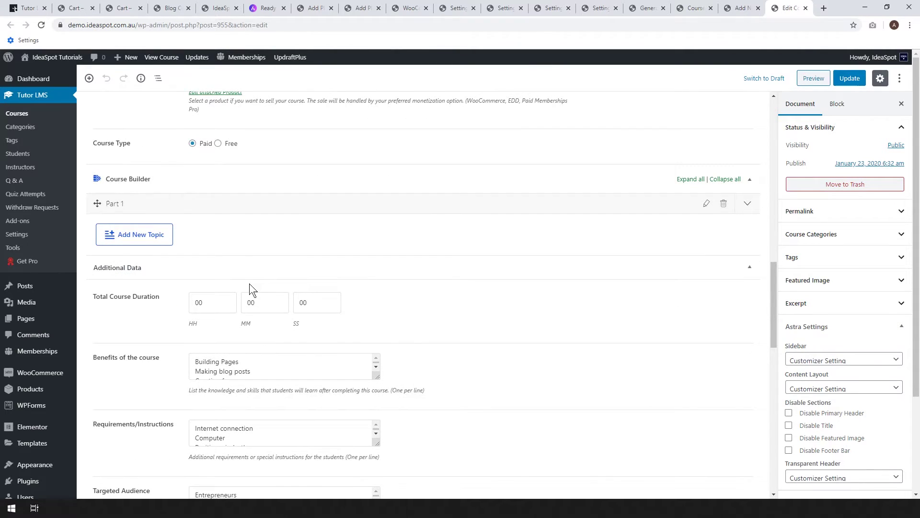
- Collapse Course Builder and review the linked product, benefits through Basic Graphics, and intro video
{"action": "left_click", "coordinate": [179, 181]}
{"action": "scroll", "coordinate": [389, 214], "scroll_direction": "down", "scroll_amount": 2}
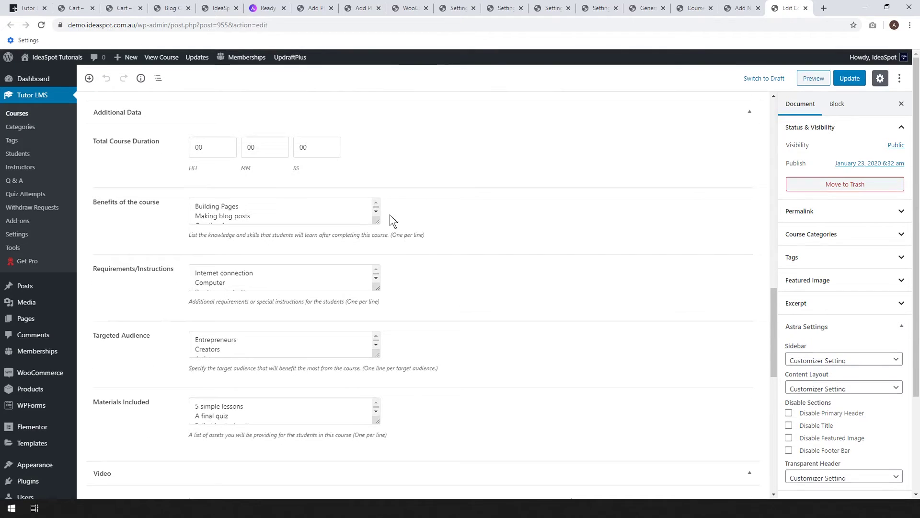
{"action": "scroll", "coordinate": [436, 208], "scroll_direction": "down", "scroll_amount": 1}
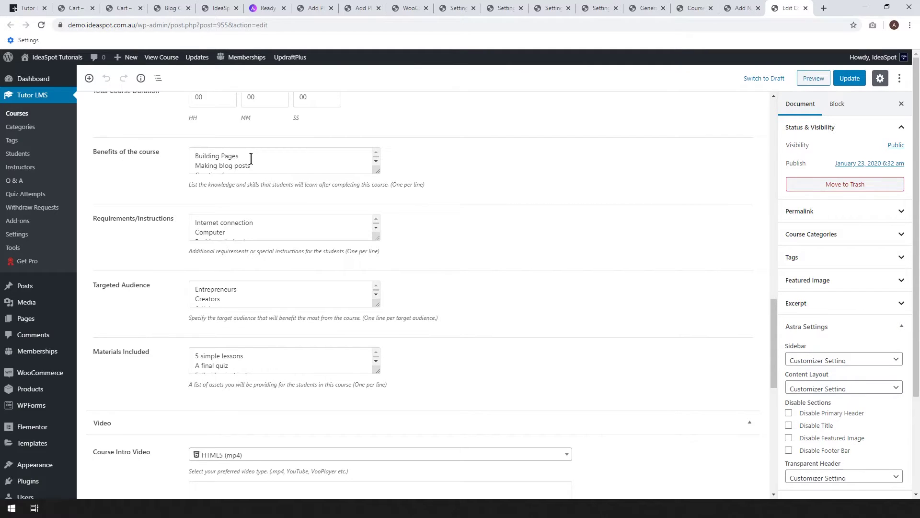
{"action": "key", "text": "ctrl+End"}
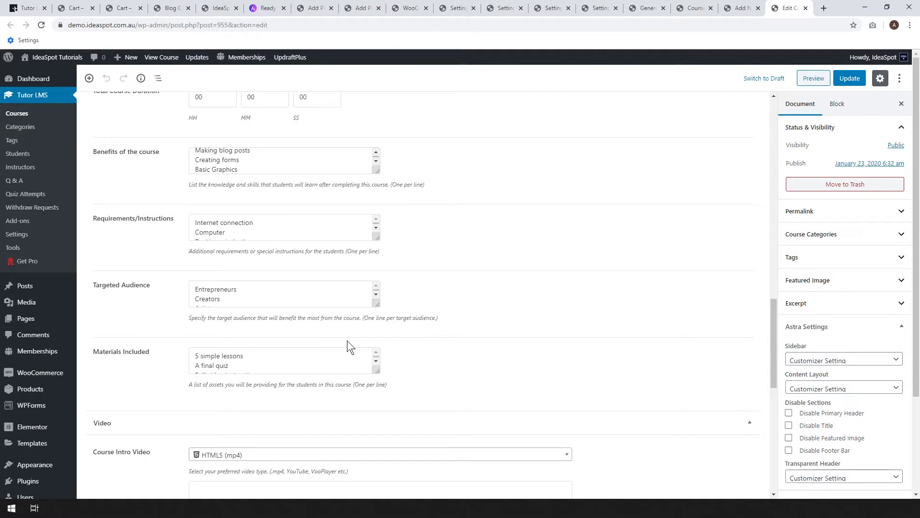
{"action": "scroll", "coordinate": [347, 340], "scroll_direction": "down", "scroll_amount": 1}
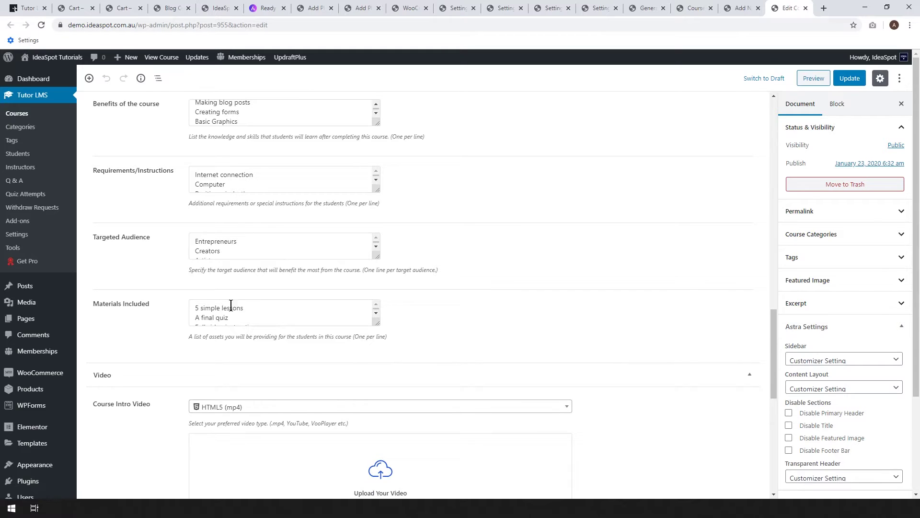
{"action": "scroll", "coordinate": [271, 273], "scroll_direction": "down", "scroll_amount": 2}
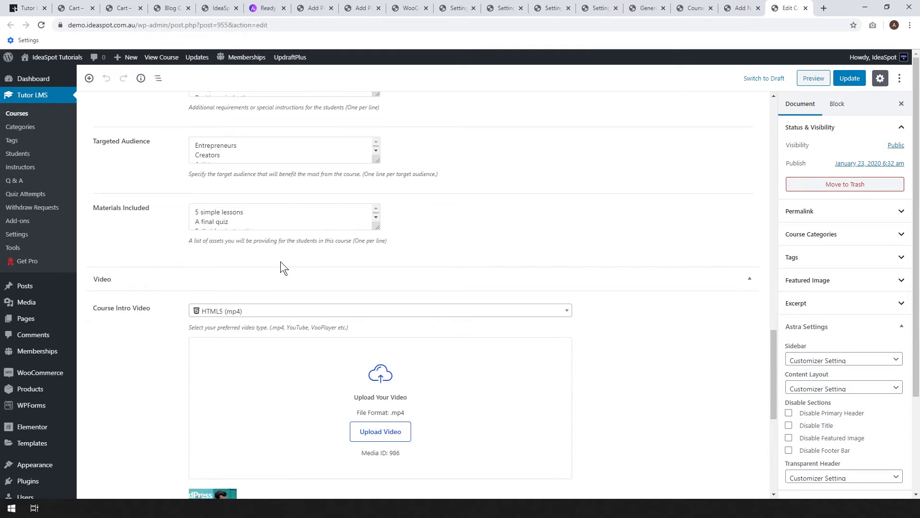
{"action": "scroll", "coordinate": [277, 268], "scroll_direction": "down", "scroll_amount": 2}
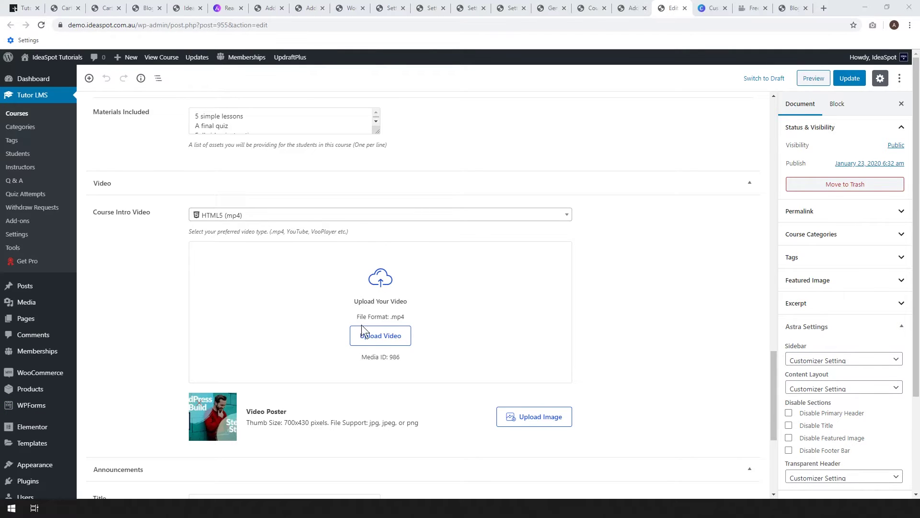
- Look at Canva's YouTube thumbnail templates, then the Pholody slideshow maker home page
{"action": "left_click", "coordinate": [713, 8]}
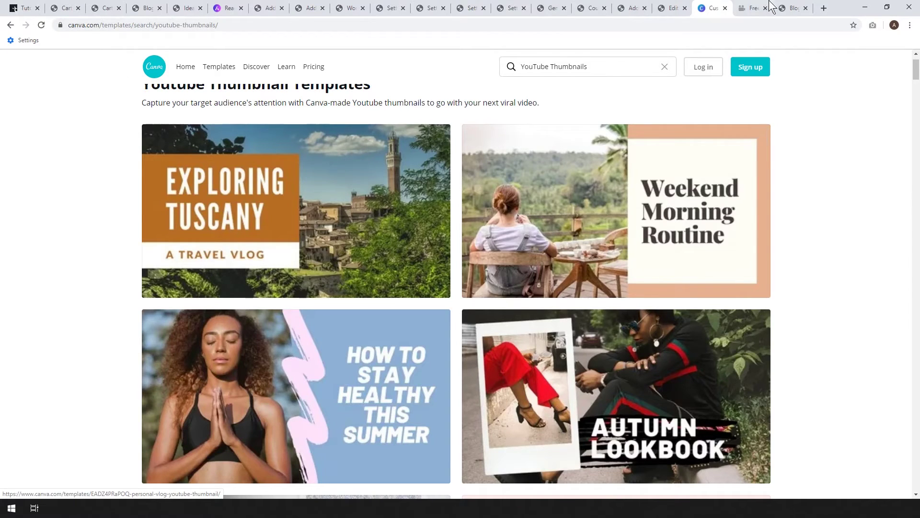
{"action": "left_click", "coordinate": [752, 8]}
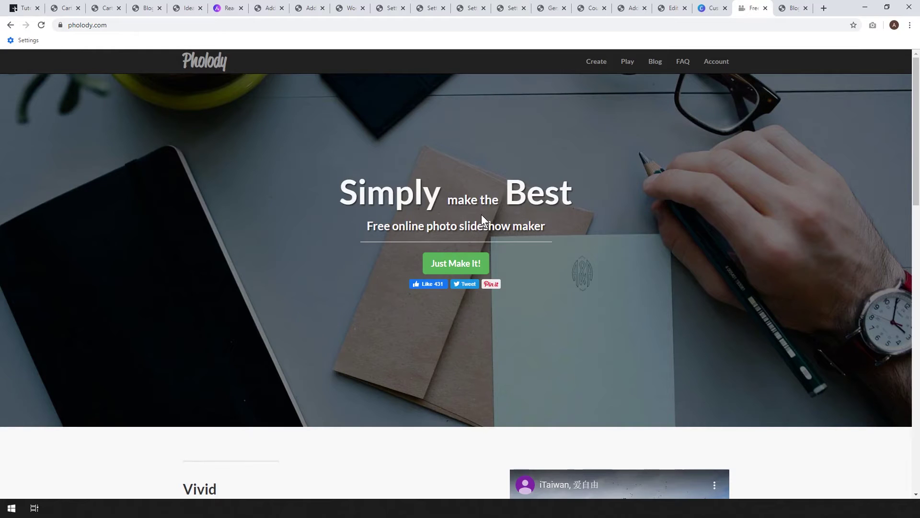
- Play and then pause the intro video on the live Blog Course page
{"action": "left_click", "coordinate": [793, 8]}
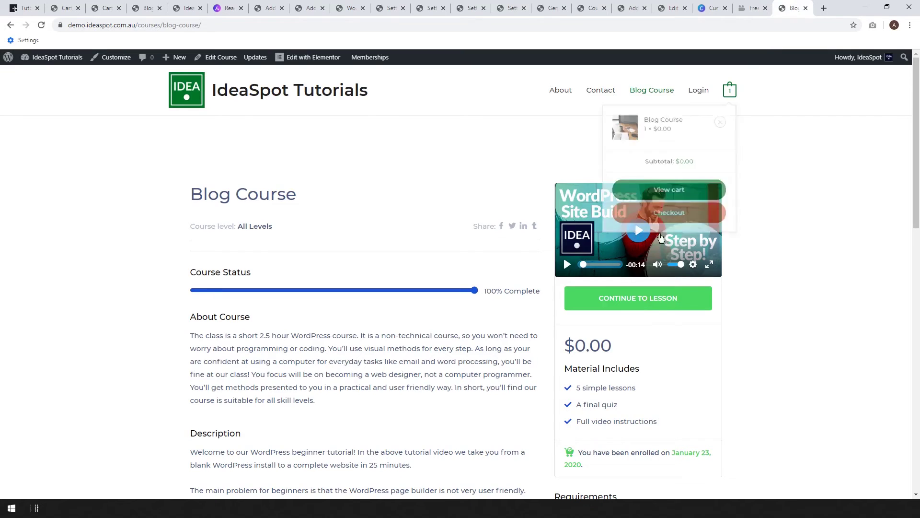
{"action": "left_click", "coordinate": [569, 265]}
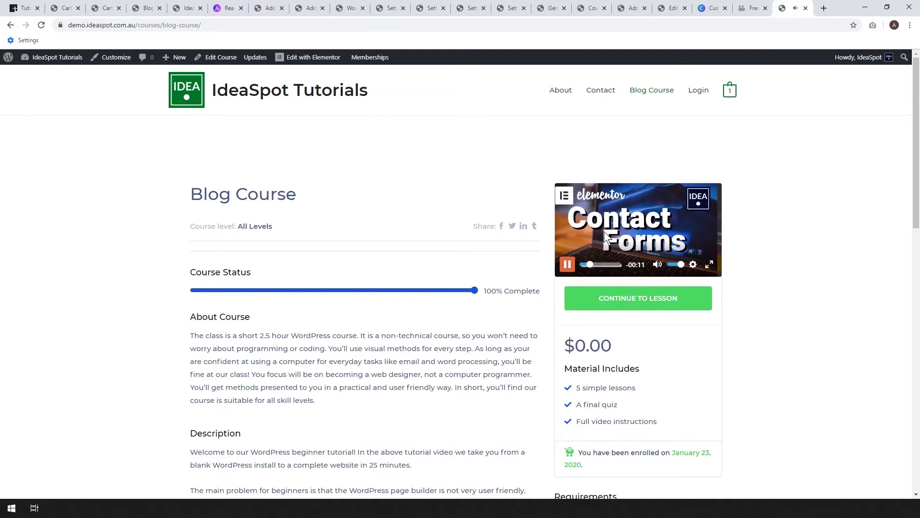
{"action": "left_click", "coordinate": [568, 265]}
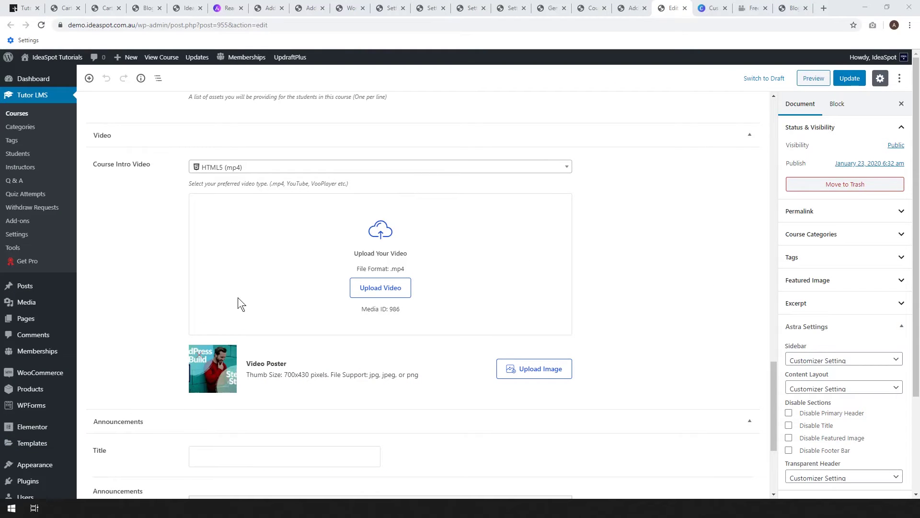
- Keep HTML5 (mp4) as the intro video source, expand the Excerpt panel, and move the editor tab beside the live page
{"action": "left_click", "coordinate": [263, 168]}
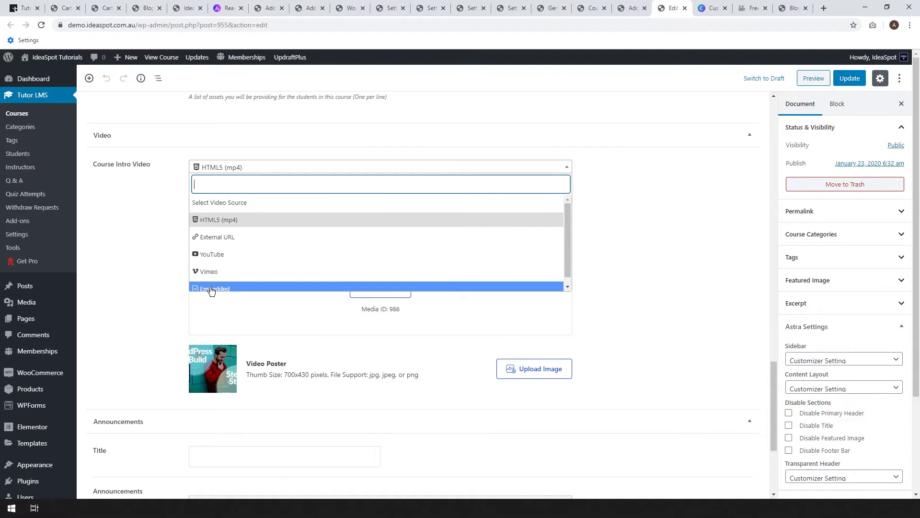
{"action": "left_click", "coordinate": [120, 277]}
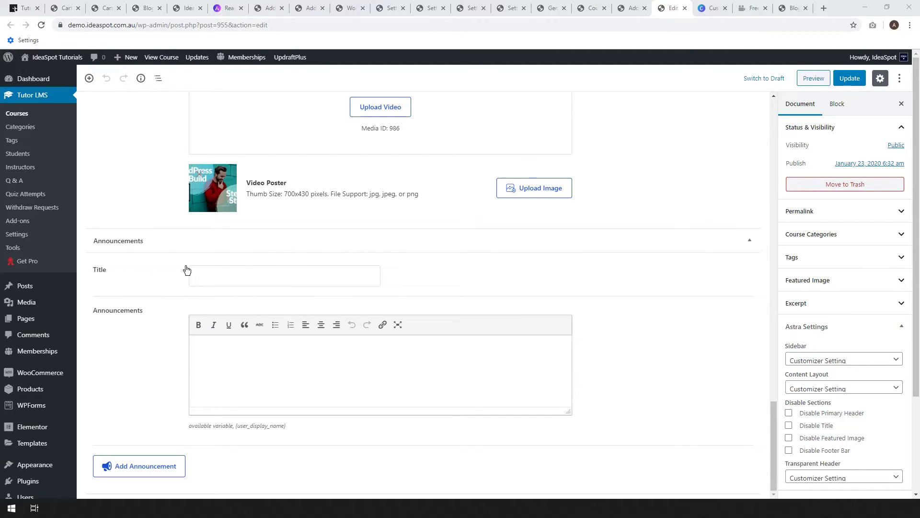
{"action": "left_click", "coordinate": [823, 309]}
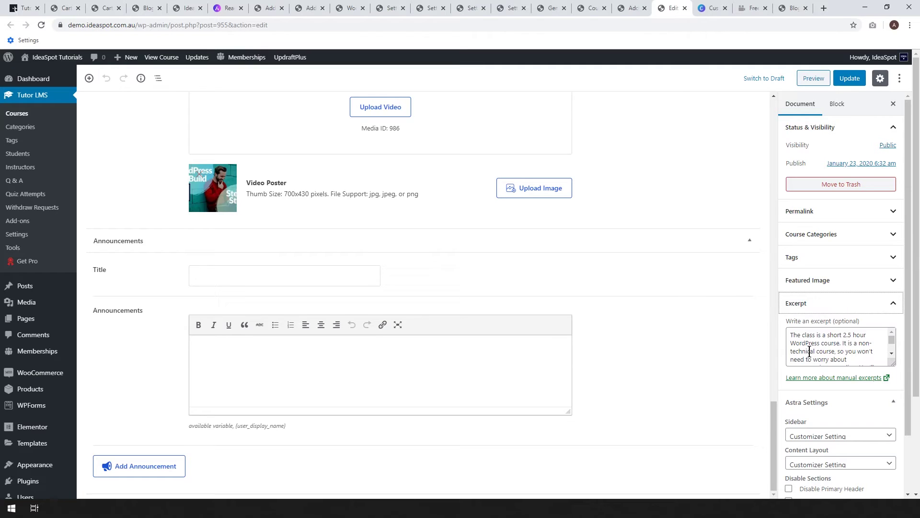
{"action": "key", "text": "ctrl+shift+Page_Down"}
{"action": "key", "text": "ctrl+shift+Page_Down"}
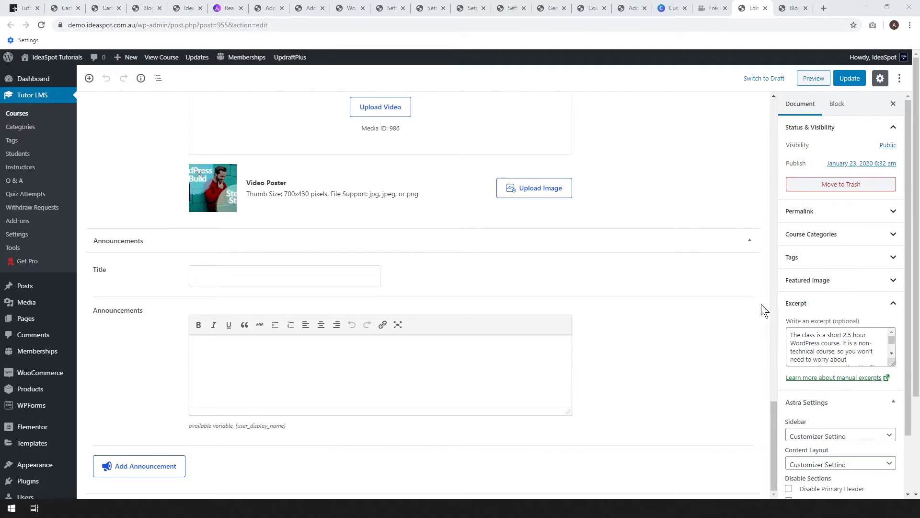
- Check the excerpt as About Course text in the live Blog Course Overview, then return to the editor
{"action": "left_click", "coordinate": [790, 7]}
{"action": "scroll", "coordinate": [569, 165], "scroll_direction": "down", "scroll_amount": 5}
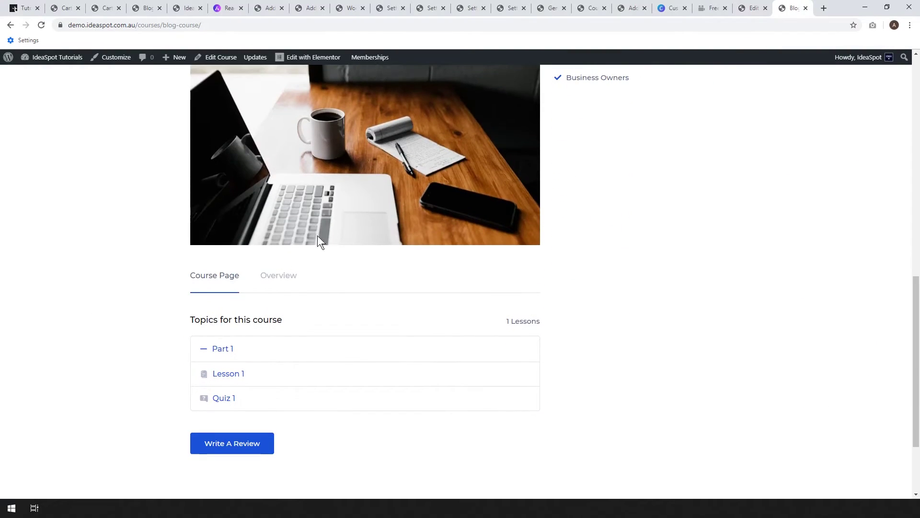
{"action": "left_click", "coordinate": [281, 279]}
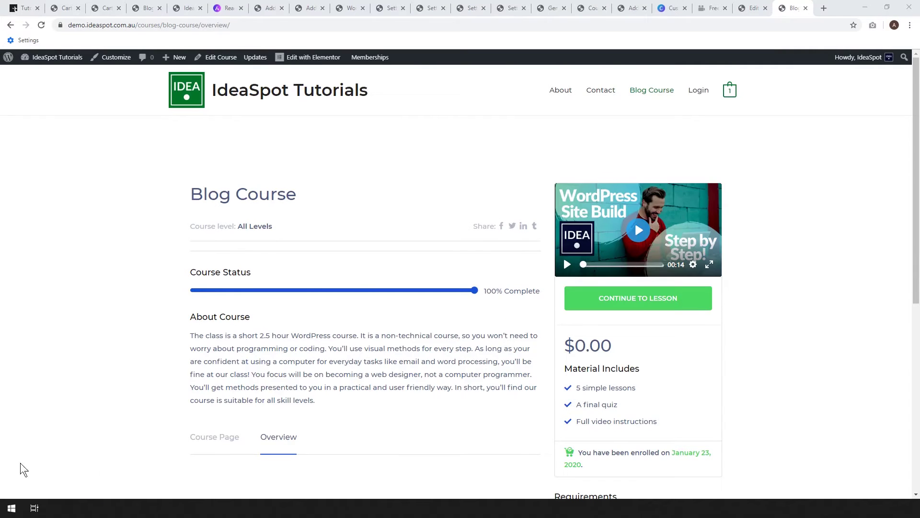
{"action": "scroll", "coordinate": [335, 330], "scroll_direction": "down", "scroll_amount": 2}
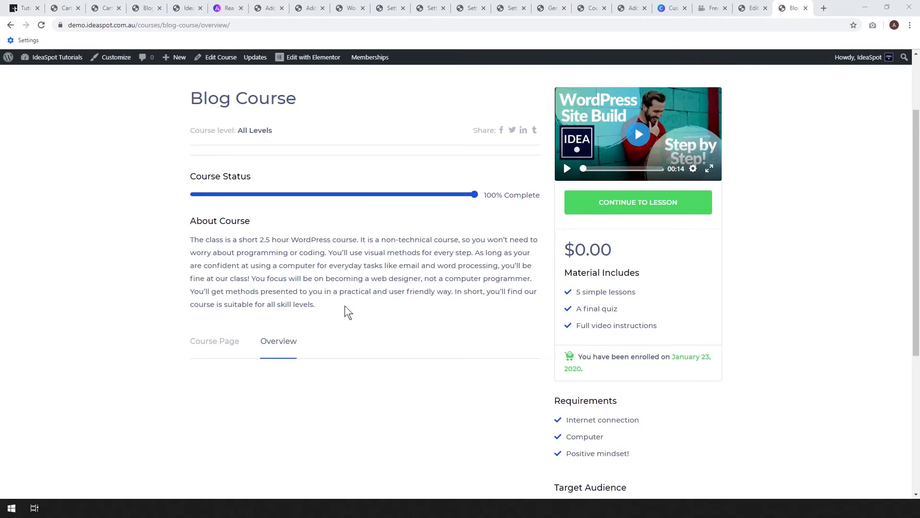
{"action": "scroll", "coordinate": [352, 307], "scroll_direction": "up", "scroll_amount": 2}
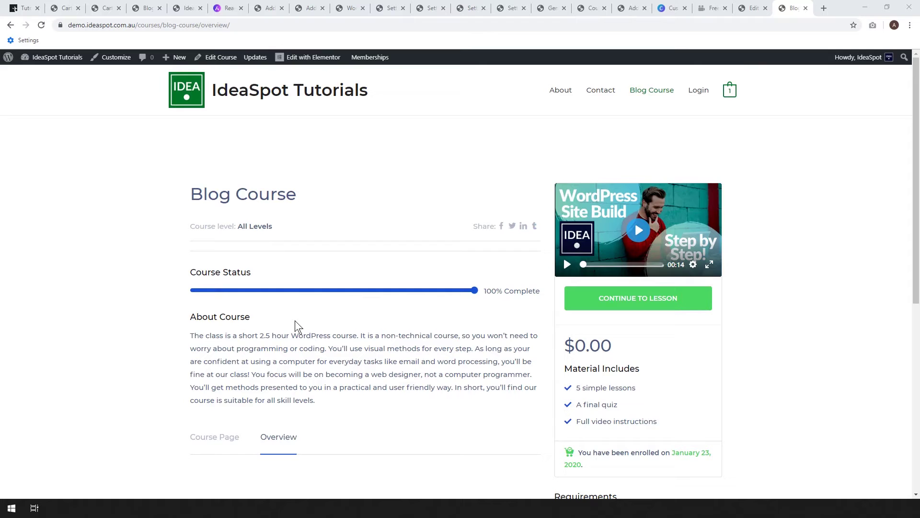
{"action": "key", "text": "ctrl+shift+Tab"}
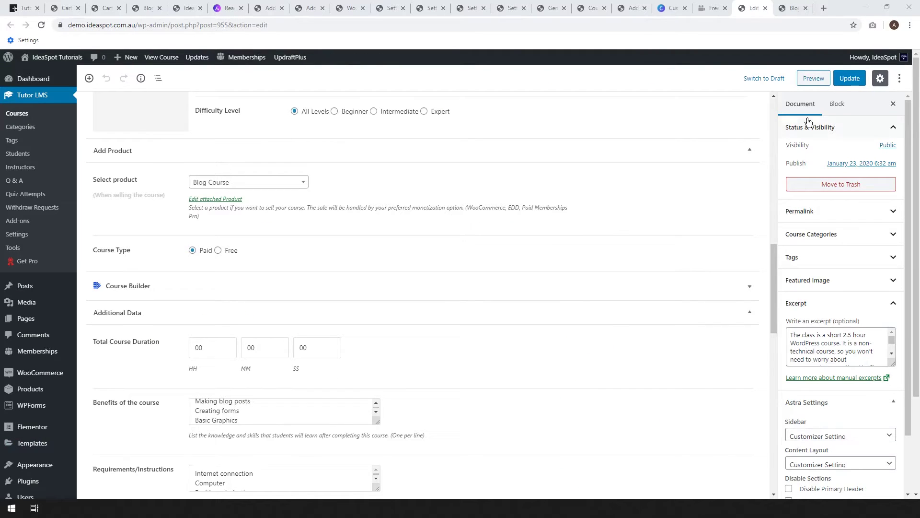
- Save the course changes and expand the Course Builder to reveal topic Part 1
{"action": "left_click", "coordinate": [860, 78]}
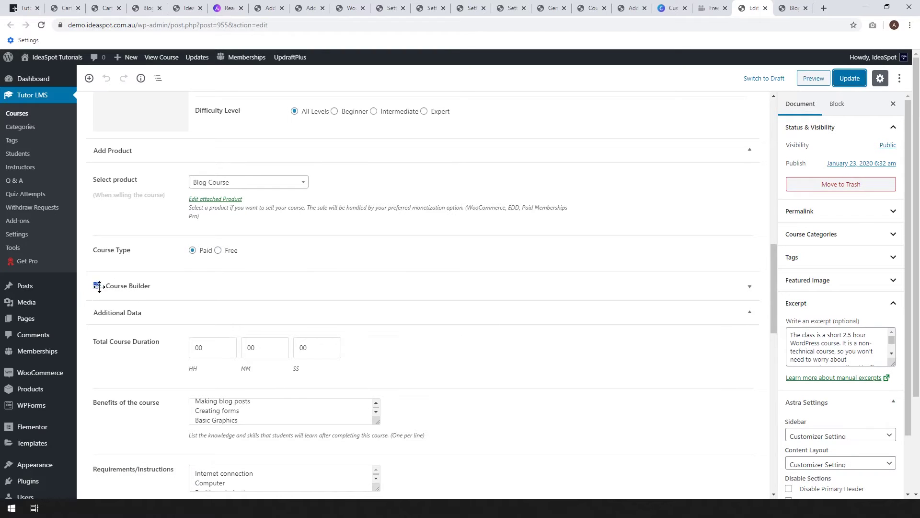
{"action": "left_click", "coordinate": [174, 286]}
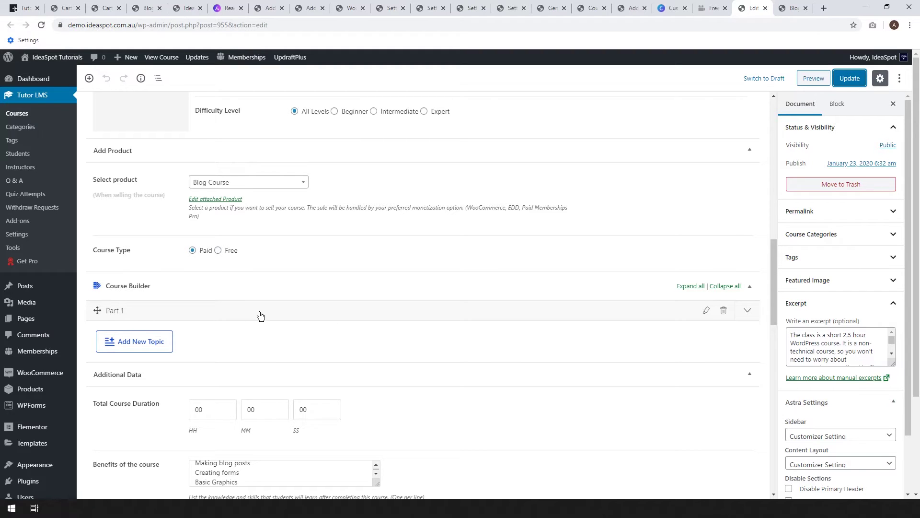
- Add a topic named 'Topic 2' with the summary 'Summary of topic 2'
{"action": "left_click", "coordinate": [158, 342]}
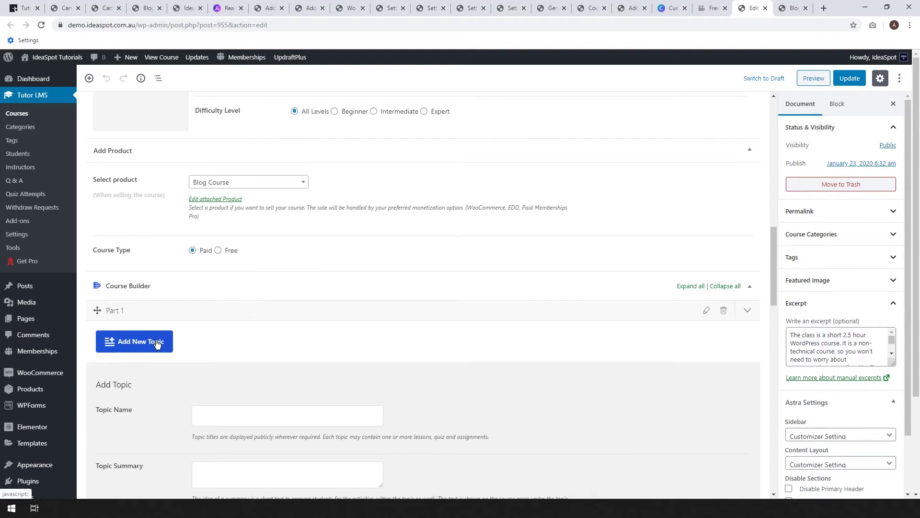
{"action": "scroll", "coordinate": [240, 335], "scroll_direction": "down", "scroll_amount": 2}
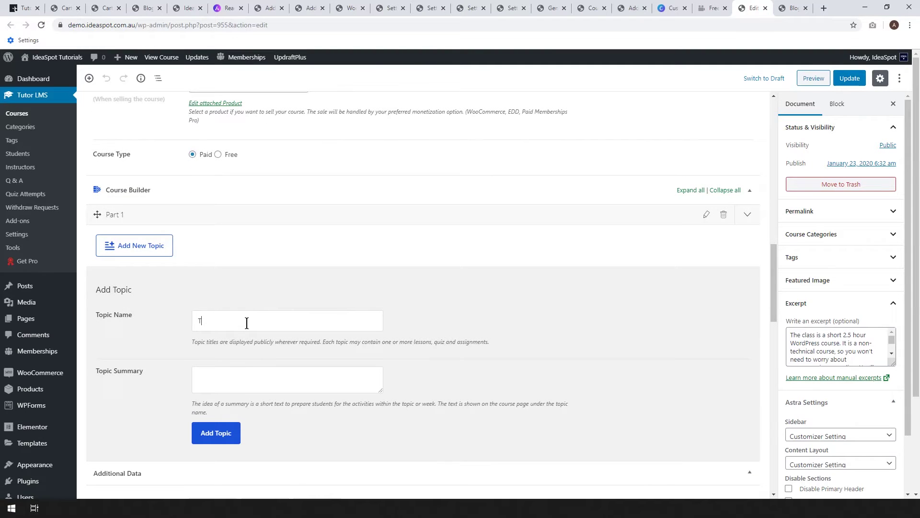
{"action": "type", "text": "Topic 2"}
{"action": "scroll", "coordinate": [247, 323], "scroll_direction": "down", "scroll_amount": 2}
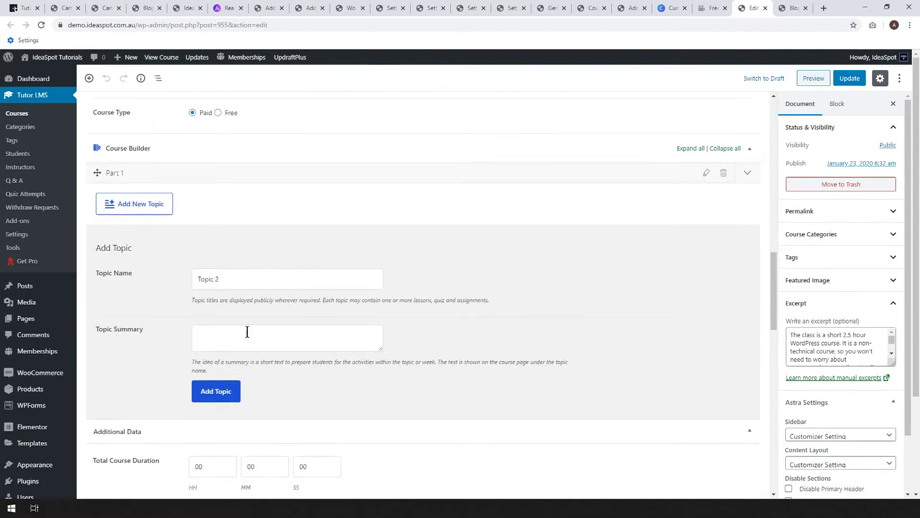
{"action": "left_click", "coordinate": [221, 291]}
{"action": "type", "text": "Su"}
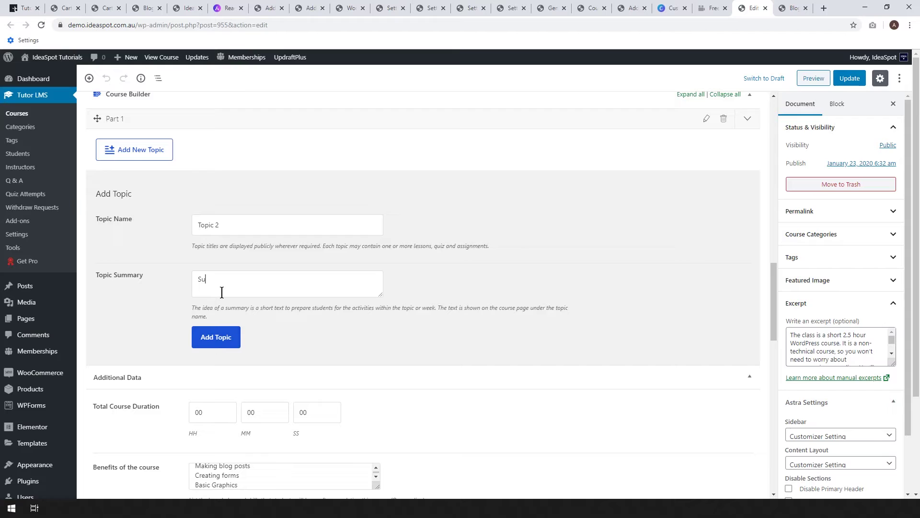
{"action": "type", "text": "mmary of tom"}
{"action": "left_click", "coordinate": [210, 338]}
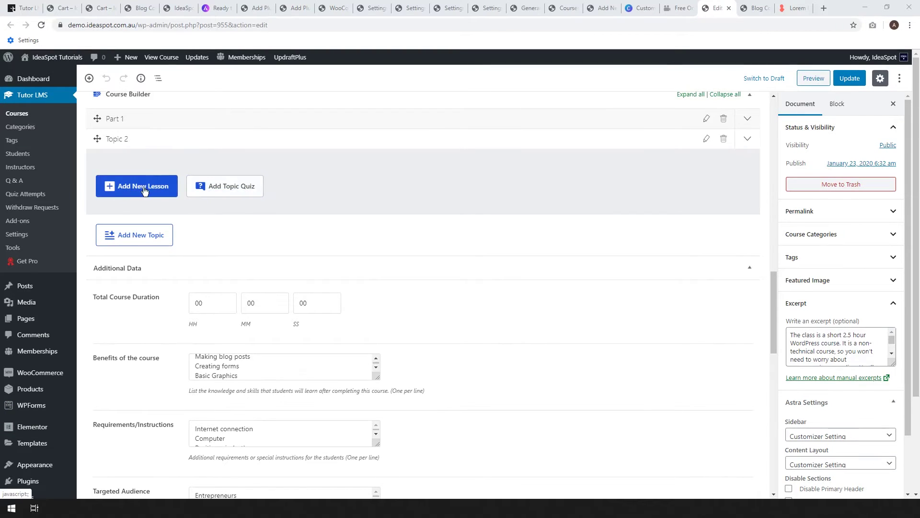
- Create a Topic 2 lesson titled 'Lesson 2' with the pasted Lorem ipsum body text
{"action": "left_click", "coordinate": [118, 187]}
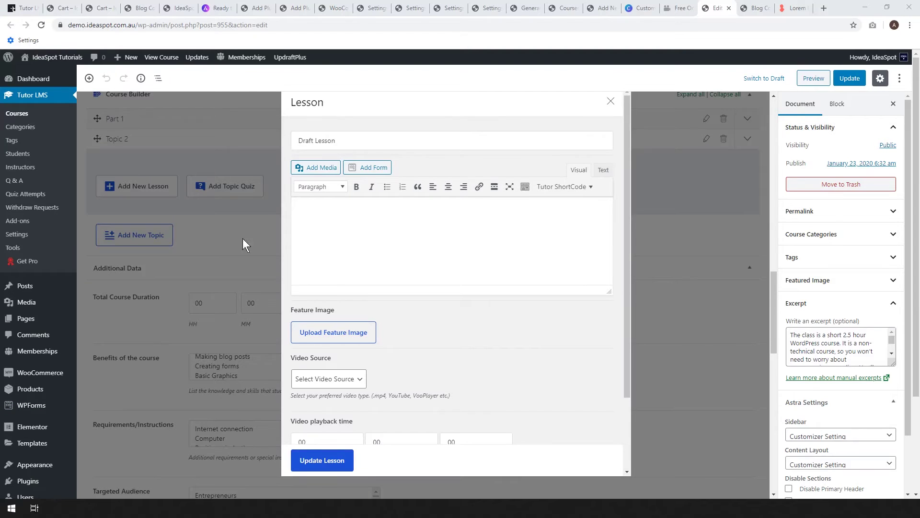
{"action": "triple_click", "coordinate": [366, 140]}
{"action": "type", "text": "Lesson 2"}
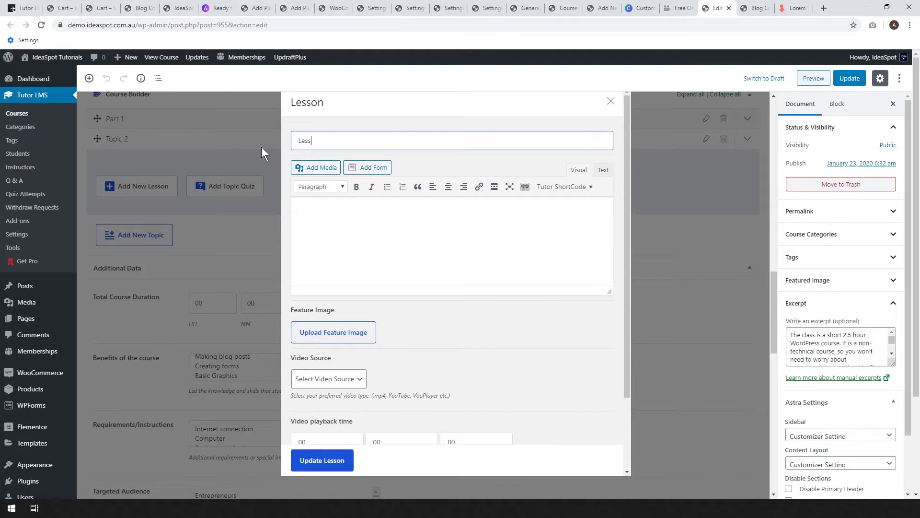
{"action": "left_click", "coordinate": [310, 230]}
{"action": "type", "text": "Lorem ipsum dolor sit amet, consectetur adipiscing elit, sed do eiusmod tempor incididunt ut labore et dolore magna aliqua. Ut enim ad minim veniam, quis nostrud exercitation ullamco laboris nisi ut aliquip ex ea commodo consequat. Duis aute irure dolor in reprehenderit in voluptate velit esse cillum dolore eu fugiat nulla pariatur. Excepteur sint occaecat cupidatat non proident, sunt in culpa qui officia deserunt mollit anim id est laborum."}
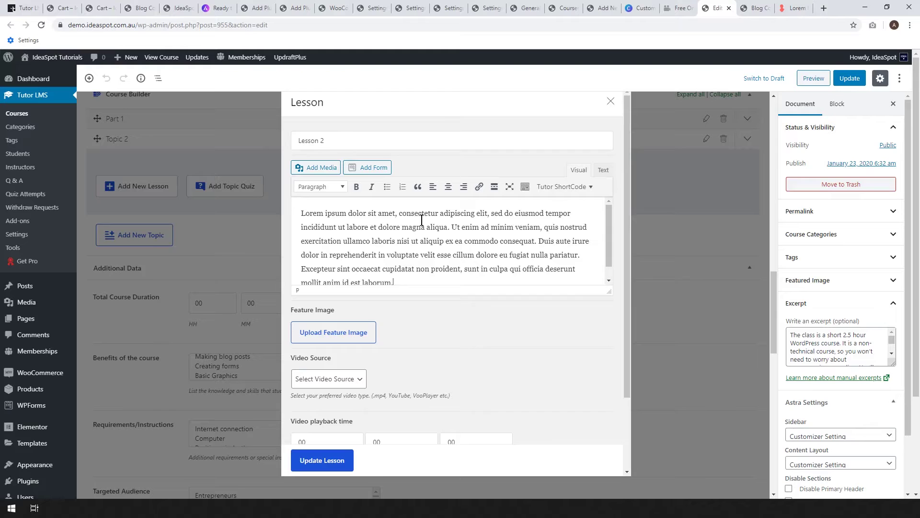
{"action": "scroll", "coordinate": [411, 237], "scroll_direction": "down", "scroll_amount": 1}
- Set the WordPress Site Build picture as the lesson's feature image and save Lesson 2
{"action": "left_click", "coordinate": [320, 335]}
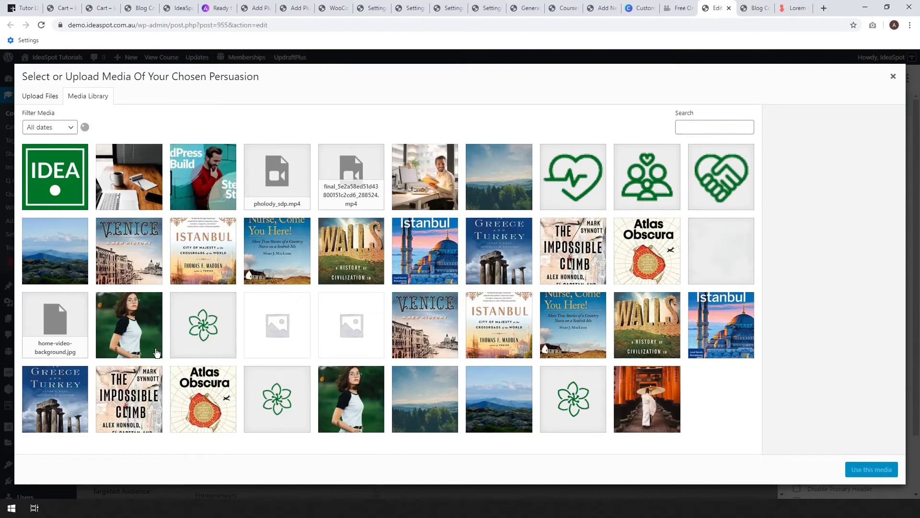
{"action": "left_click", "coordinate": [233, 204]}
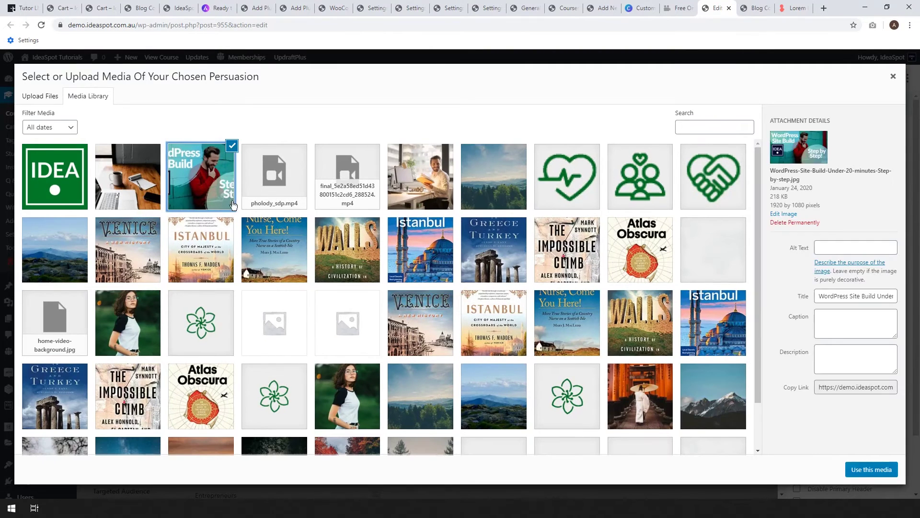
{"action": "left_click", "coordinate": [872, 470]}
{"action": "scroll", "coordinate": [522, 336], "scroll_direction": "down", "scroll_amount": 6}
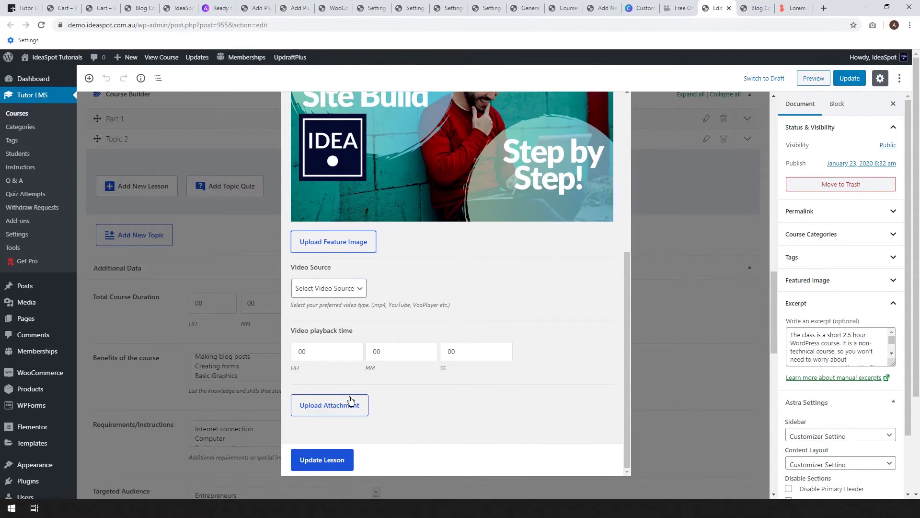
{"action": "scroll", "coordinate": [436, 389], "scroll_direction": "up", "scroll_amount": 6}
{"action": "scroll", "coordinate": [412, 378], "scroll_direction": "down", "scroll_amount": 6}
{"action": "left_click", "coordinate": [322, 459]}
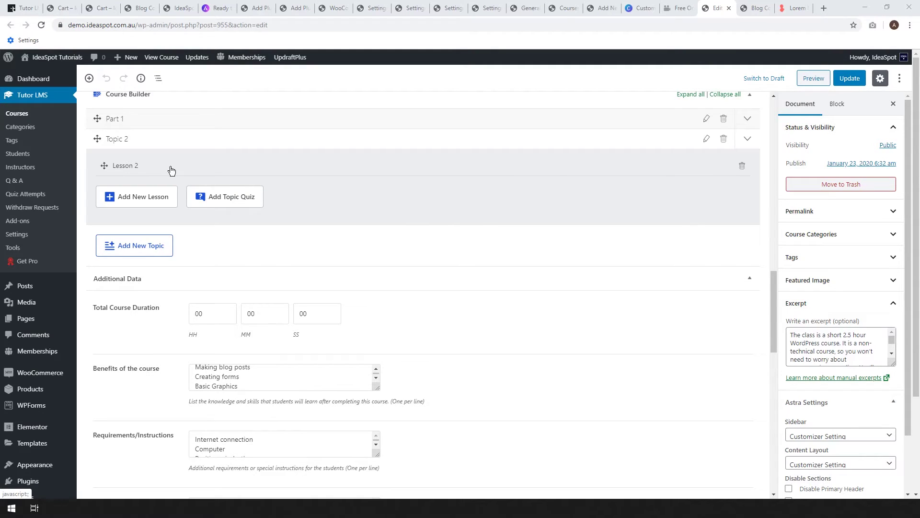
- Create 'IdeaSpot Quiz' in Topic 2, described as 'The quiz you need to pass for lesson 2'
{"action": "left_click", "coordinate": [222, 201]}
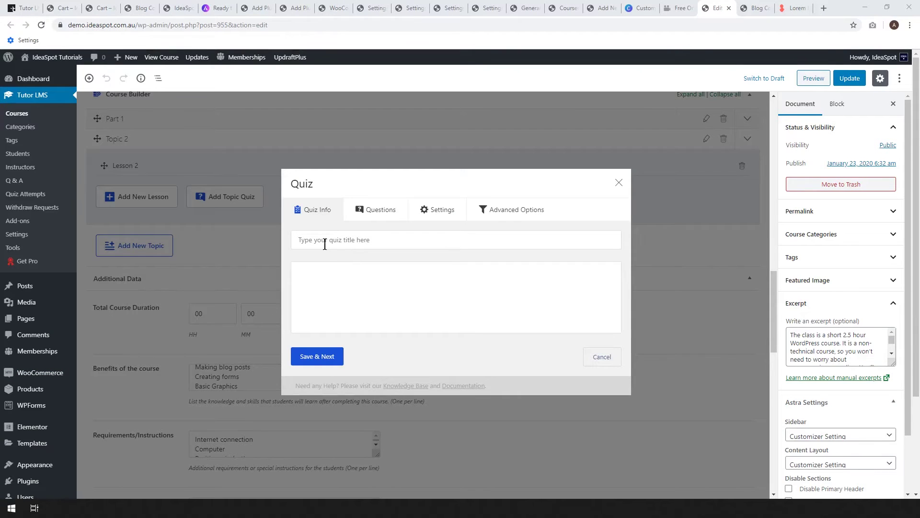
{"action": "left_click", "coordinate": [331, 243]}
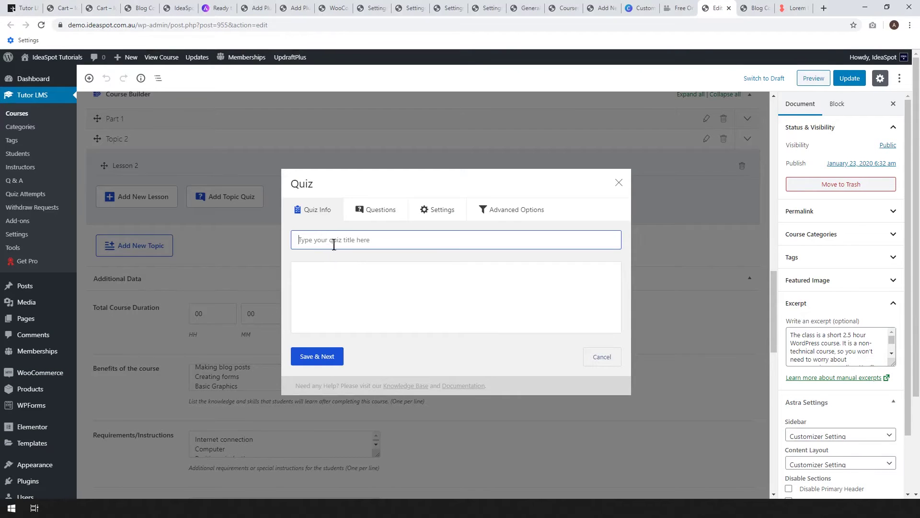
{"action": "type", "text": "IdeaSpot Quiz"}
{"action": "left_click", "coordinate": [350, 283]}
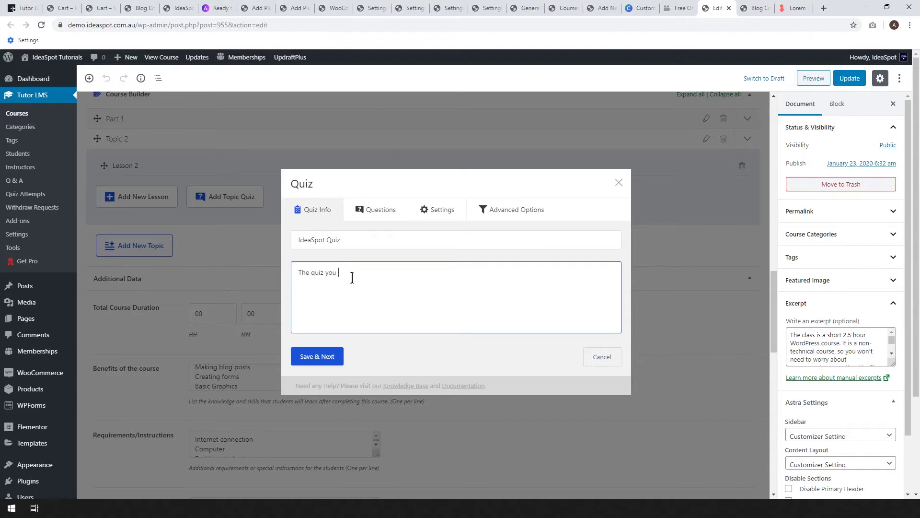
{"action": "type", "text": "The quiz you need to pass for lesson 2"}
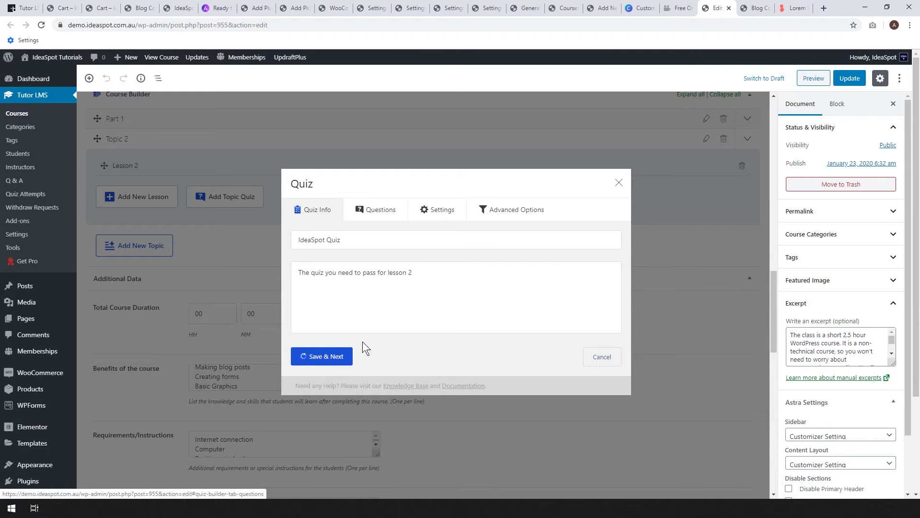
{"action": "left_click", "coordinate": [349, 354]}
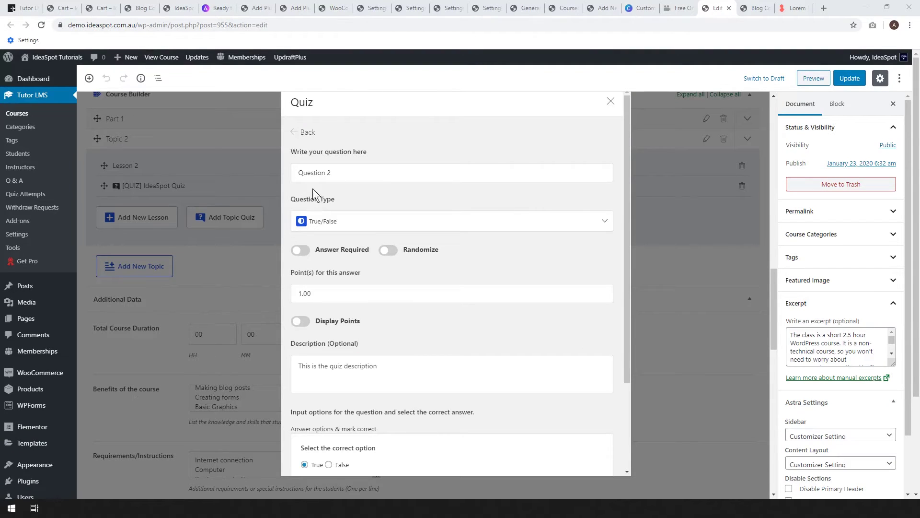
- Replace the placeholder with 'Have you subscribed to IdeaSpot on YouTube yet?' and open the question type list
{"action": "triple_click", "coordinate": [336, 173]}
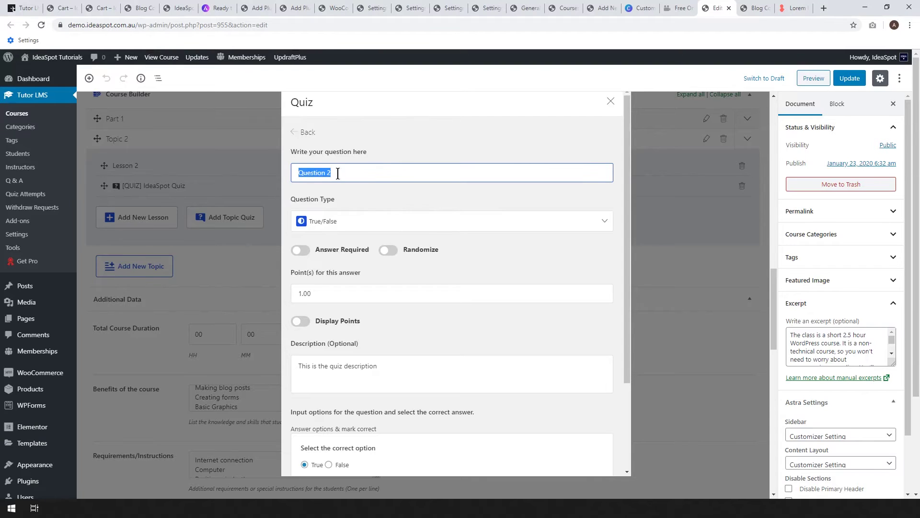
{"action": "type", "text": "Have you subscribed to IdeaSpot on YouTube yet?"}
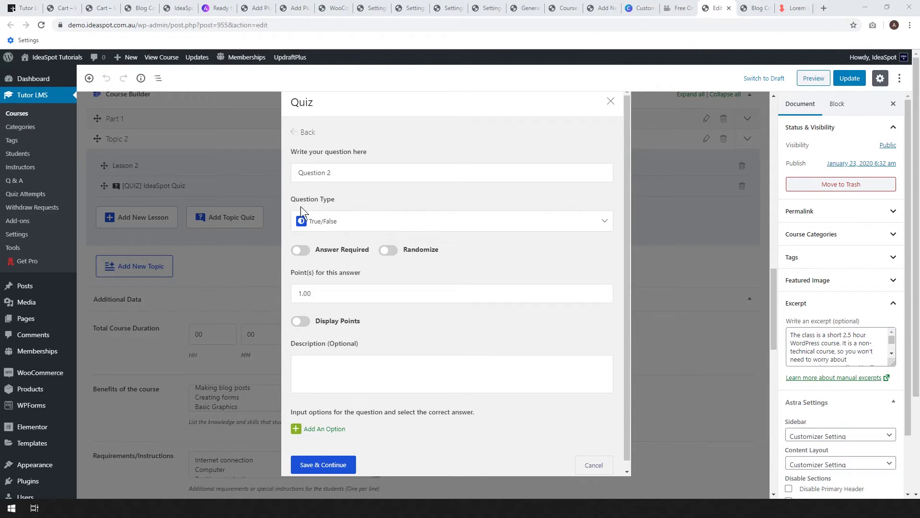
{"action": "triple_click", "coordinate": [359, 175]}
{"action": "type", "text": "Have you subscribed to IdeaSpot on YouTube yet?"}
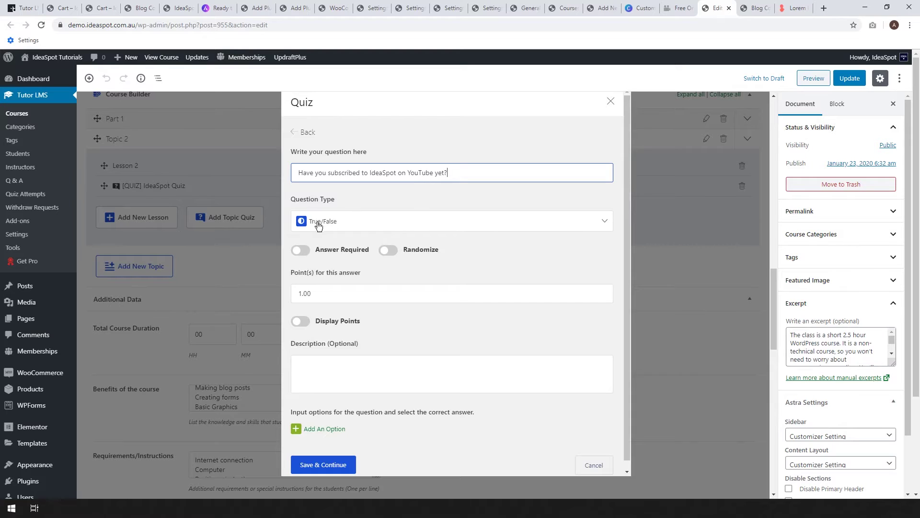
{"action": "left_click", "coordinate": [374, 223]}
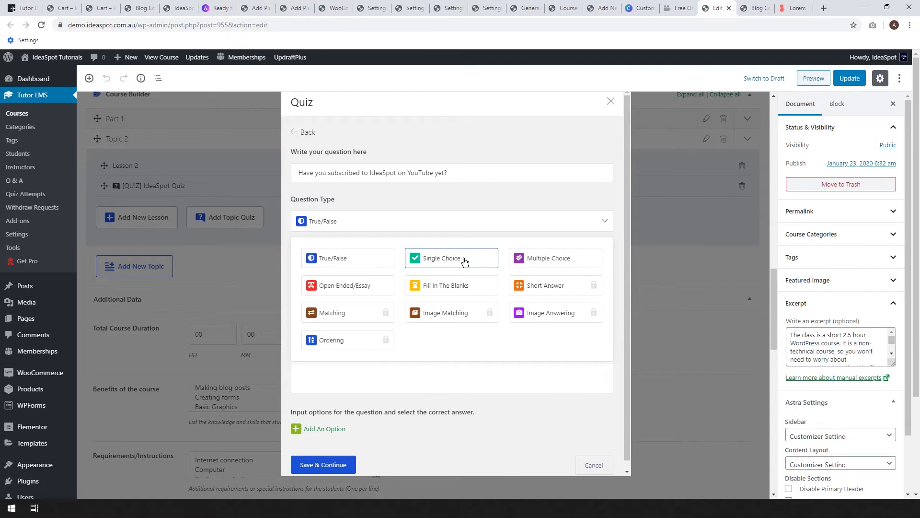
- Make the question Single Choice and require an answer
{"action": "left_click", "coordinate": [448, 259]}
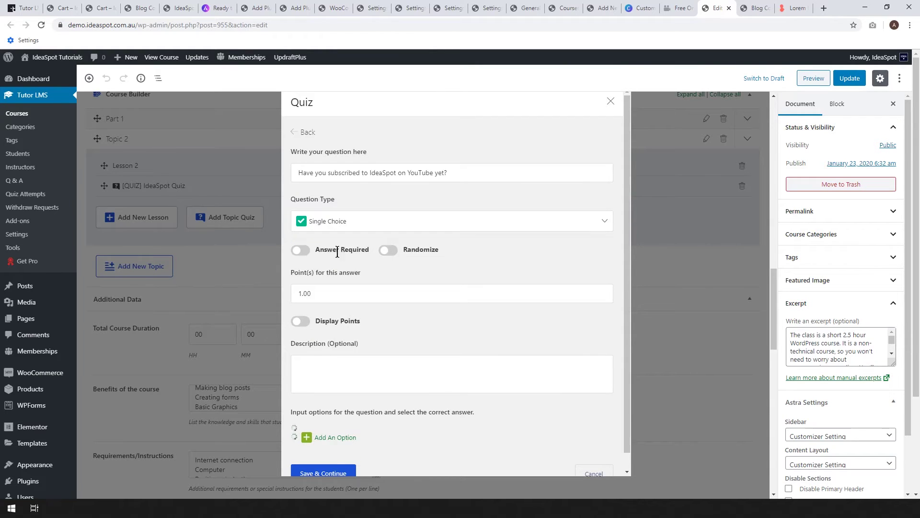
{"action": "left_click", "coordinate": [301, 254]}
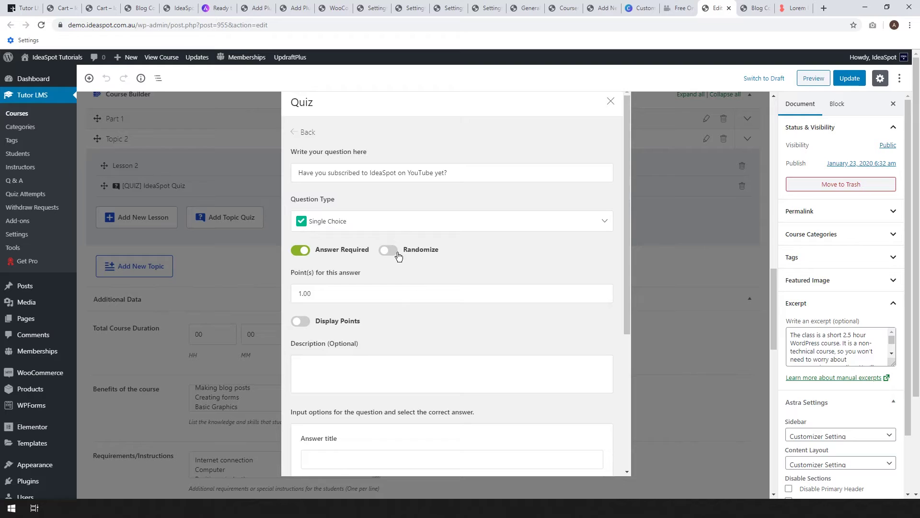
{"action": "scroll", "coordinate": [407, 272], "scroll_direction": "down", "scroll_amount": 2}
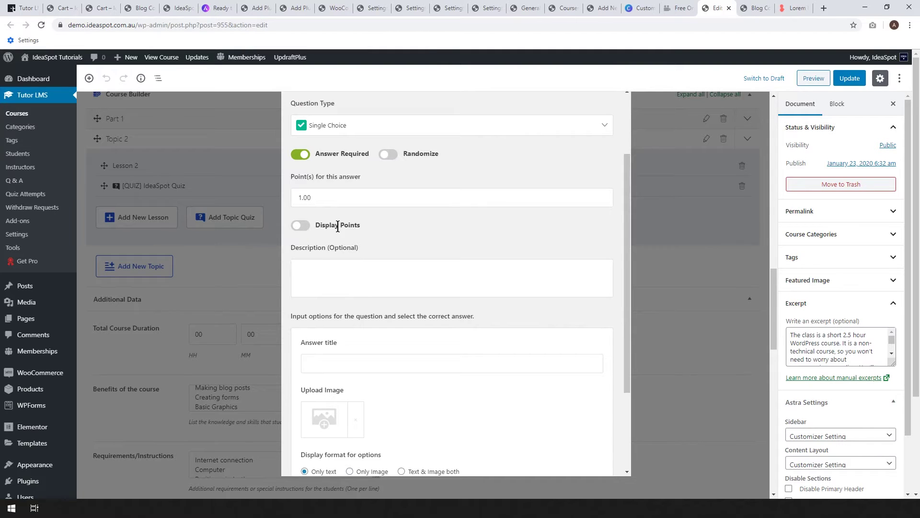
{"action": "scroll", "coordinate": [338, 226], "scroll_direction": "down", "scroll_amount": 1}
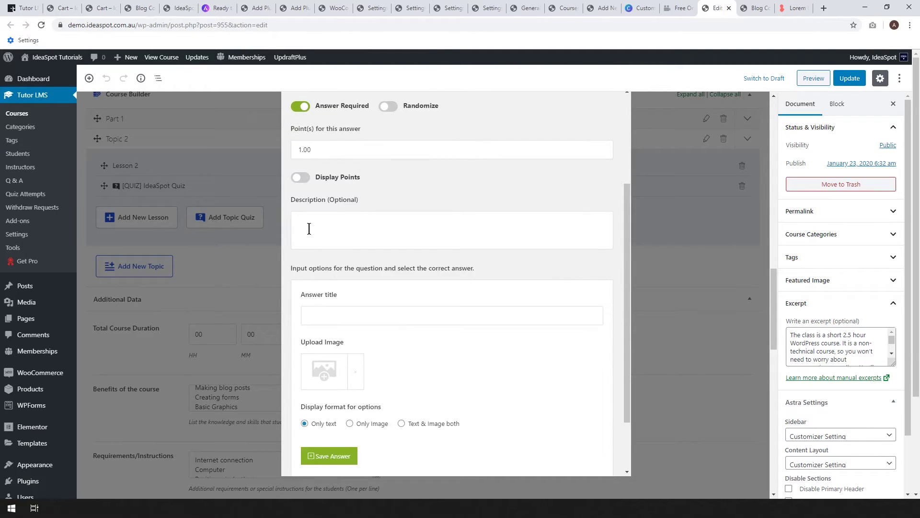
- Add the Yes and No answer options
{"action": "left_click", "coordinate": [331, 314]}
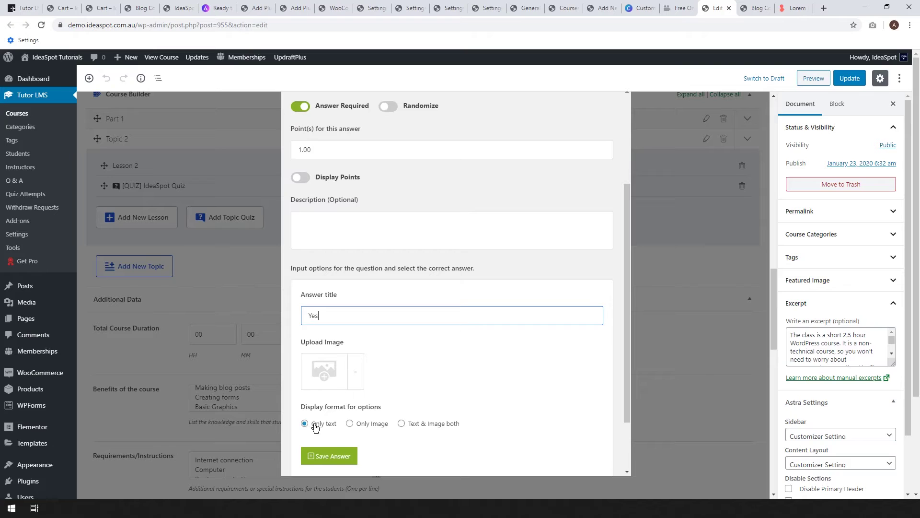
{"action": "left_click", "coordinate": [330, 458]}
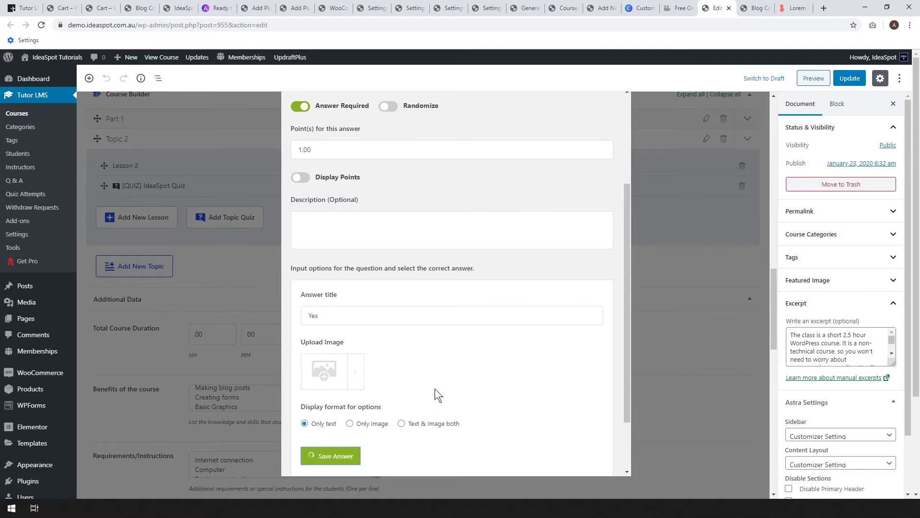
{"action": "left_click", "coordinate": [324, 421]}
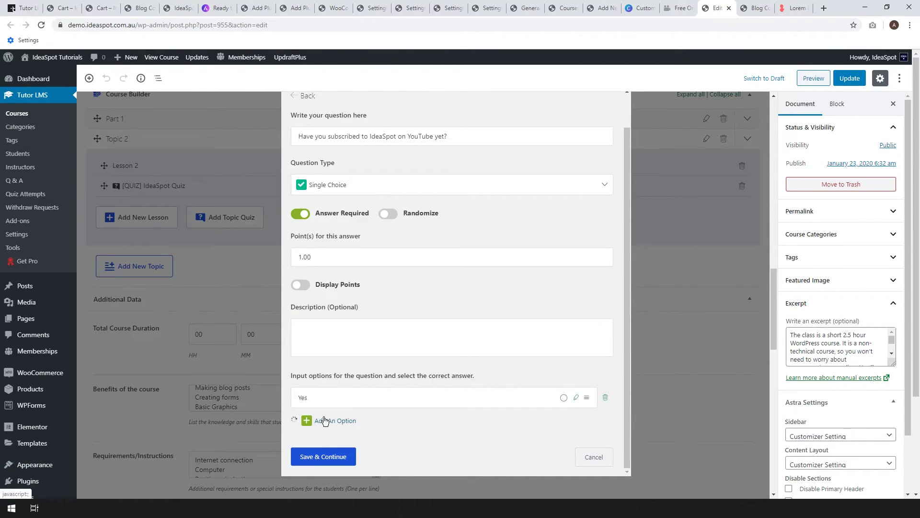
{"action": "scroll", "coordinate": [349, 375], "scroll_direction": "down", "scroll_amount": 3}
{"action": "scroll", "coordinate": [349, 376], "scroll_direction": "down", "scroll_amount": 1}
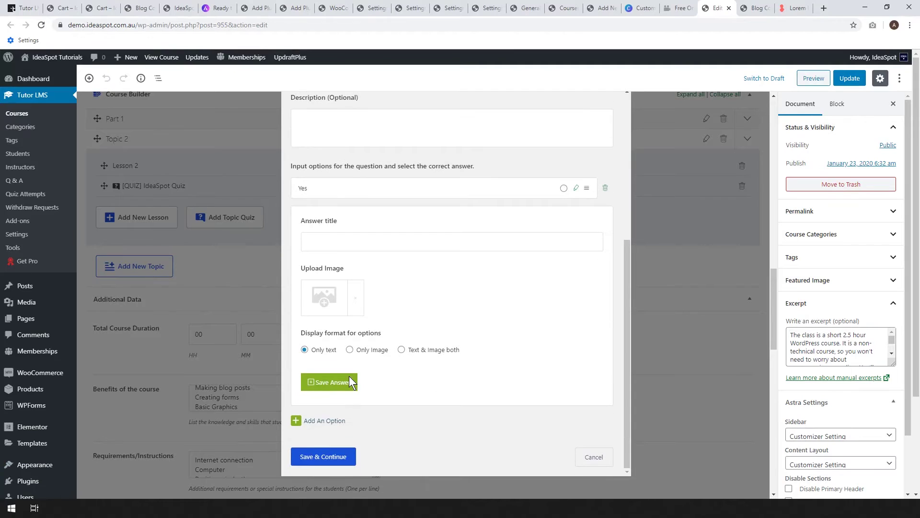
{"action": "left_click", "coordinate": [332, 243]}
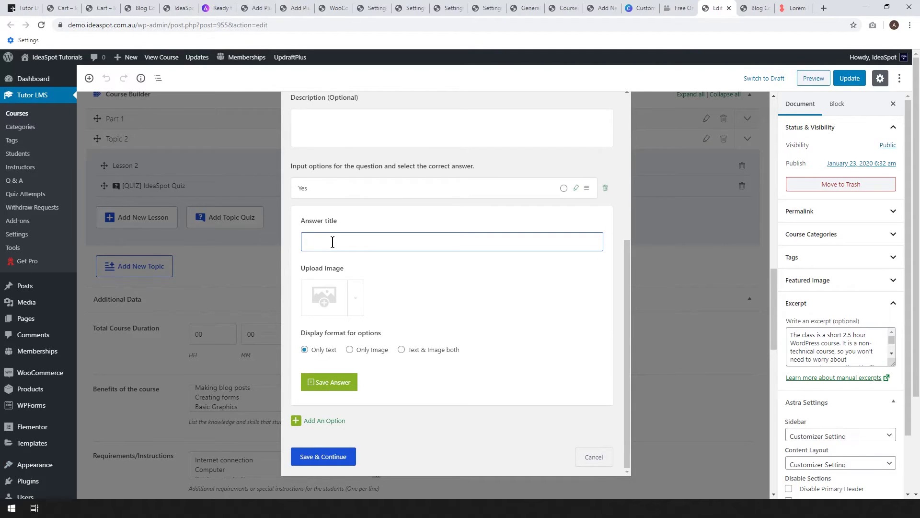
{"action": "left_click", "coordinate": [324, 383]}
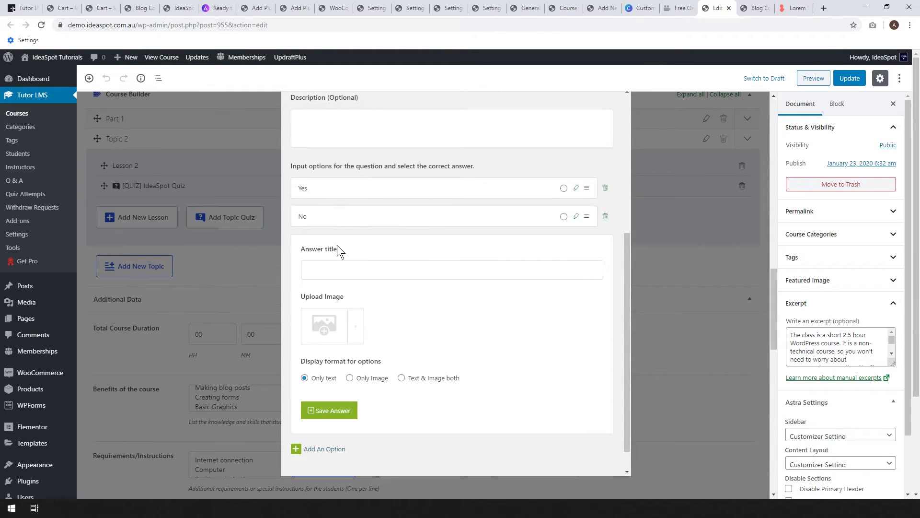
- Add 'I'll do it right now!' as the correct answer and save the question
{"action": "left_click", "coordinate": [339, 269]}
{"action": "type", "text": "I'll do it right now!"}
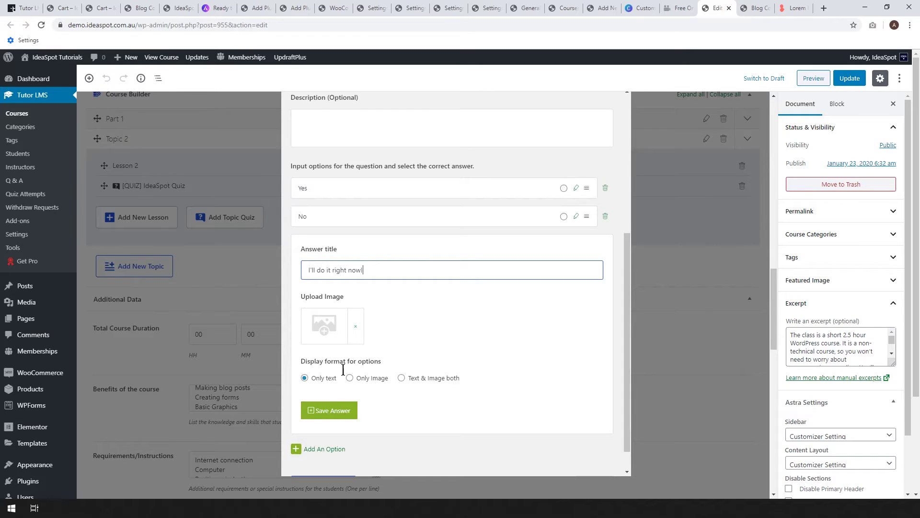
{"action": "left_click", "coordinate": [357, 407]}
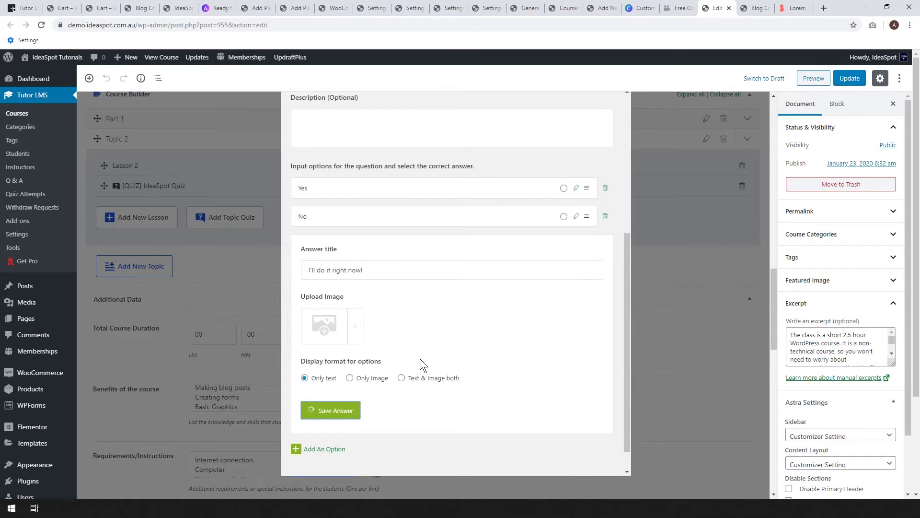
{"action": "scroll", "coordinate": [431, 321], "scroll_direction": "down", "scroll_amount": 2}
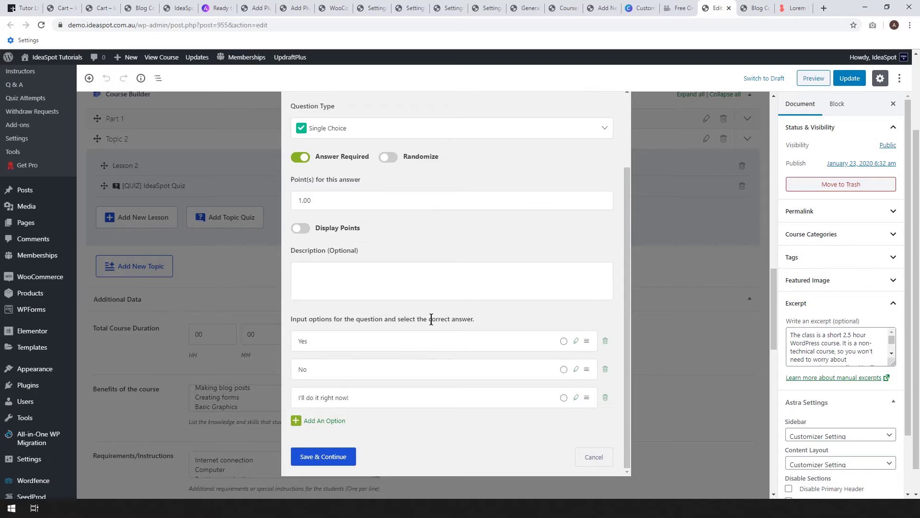
{"action": "scroll", "coordinate": [484, 316], "scroll_direction": "down", "scroll_amount": 1}
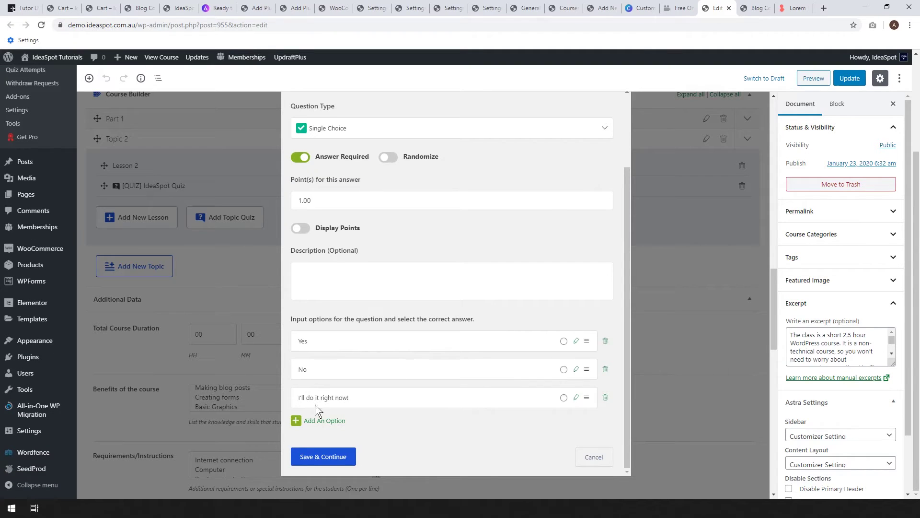
{"action": "left_click", "coordinate": [564, 398]}
{"action": "left_click", "coordinate": [323, 457]}
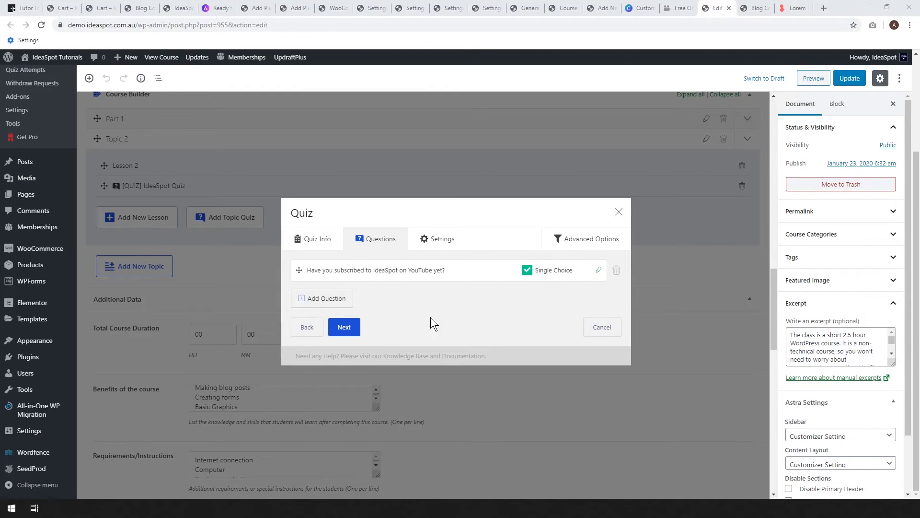
{"action": "left_click", "coordinate": [344, 327]}
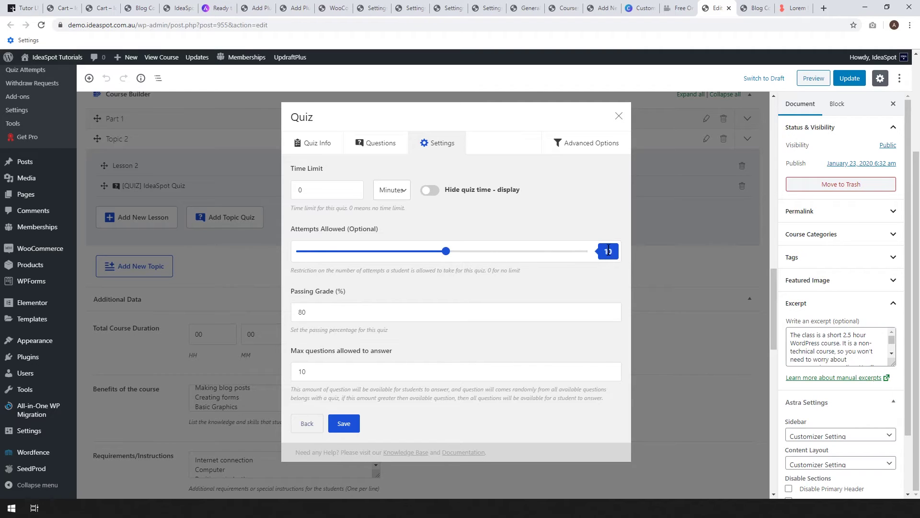
- Allow 15 attempts with a 100% passing grade, save the settings, and open Advanced Options
{"action": "mouse_move", "coordinate": [446, 252]}
{"action": "left_mouse_down"}
{"action": "mouse_move", "coordinate": [401, 253]}
{"action": "mouse_move", "coordinate": [598, 253]}
{"action": "mouse_move", "coordinate": [303, 253]}
{"action": "mouse_move", "coordinate": [448, 258]}
{"action": "left_mouse_up"}
{"action": "left_click_drag", "start_coordinate": [364, 312], "coordinate": [252, 304]}
{"action": "type", "text": "100"}
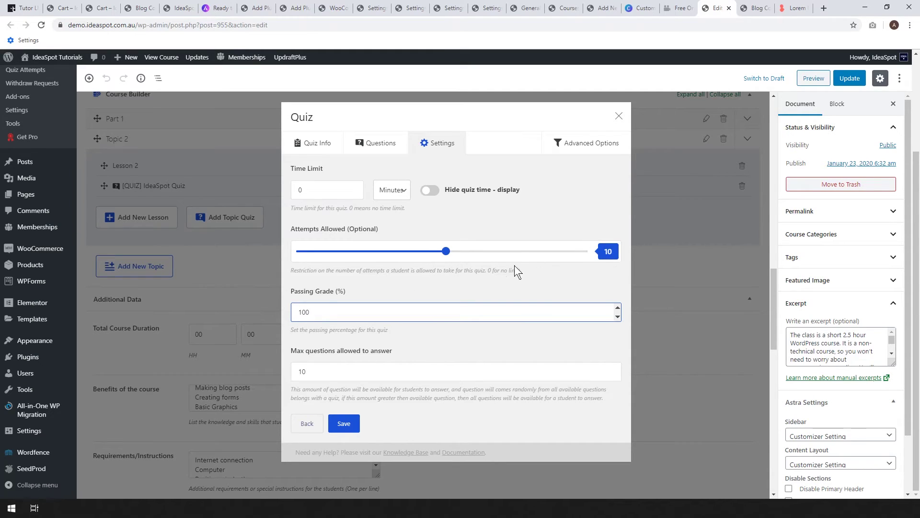
{"action": "left_click_drag", "start_coordinate": [447, 255], "coordinate": [521, 256]}
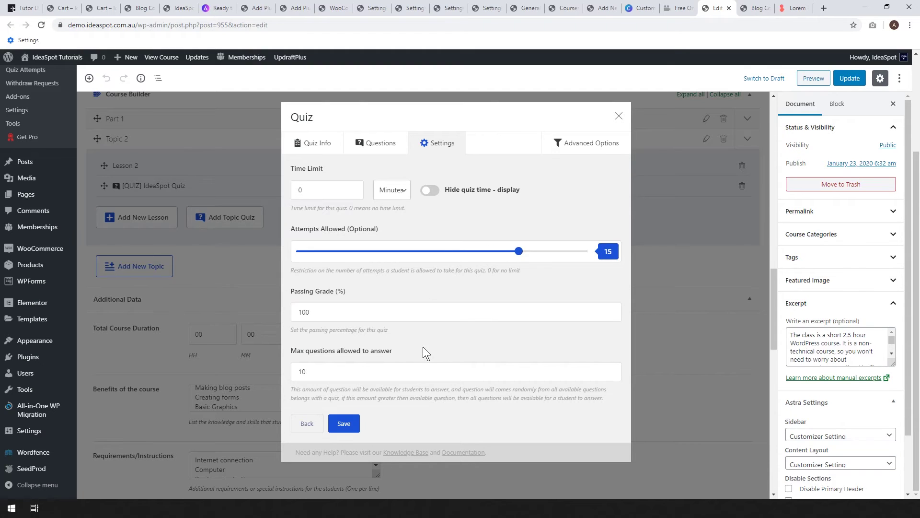
{"action": "left_click", "coordinate": [337, 424]}
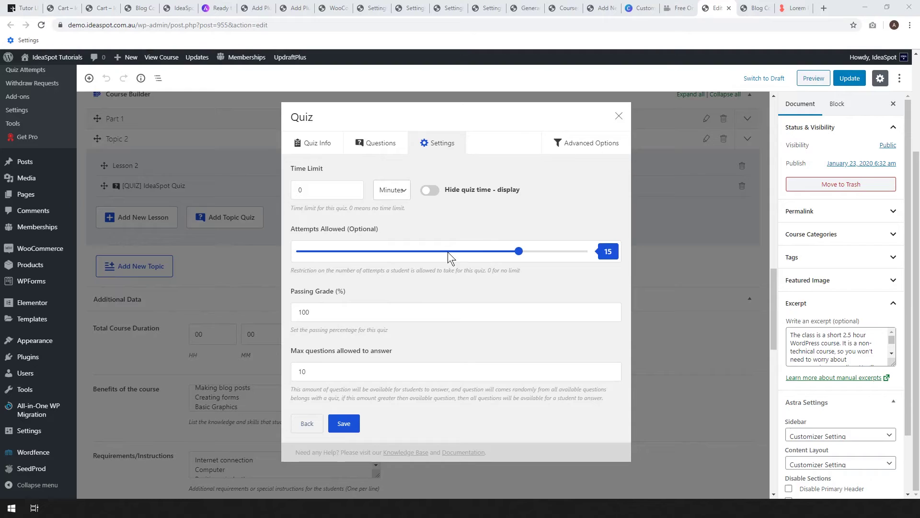
{"action": "left_click", "coordinate": [576, 146]}
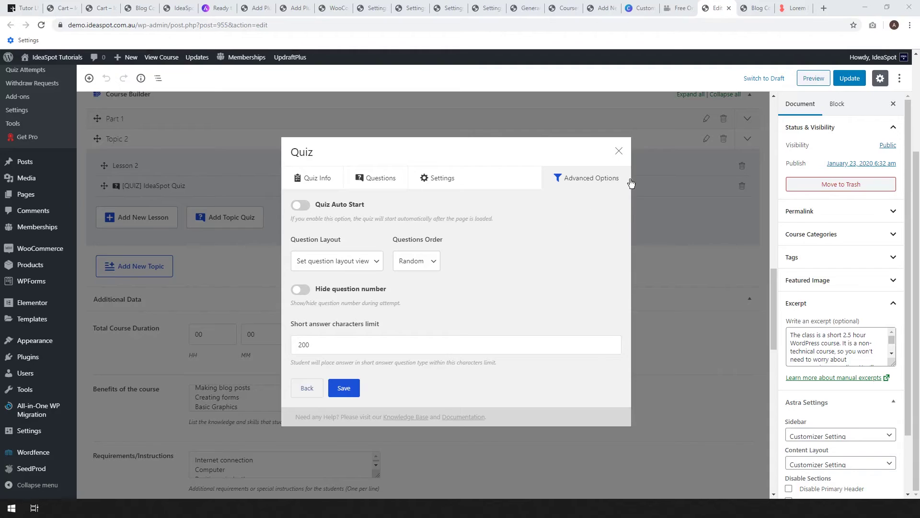
- Close the IdeaSpot Quiz window and update the Blog Course
{"action": "left_click", "coordinate": [619, 152]}
{"action": "left_click", "coordinate": [852, 83]}
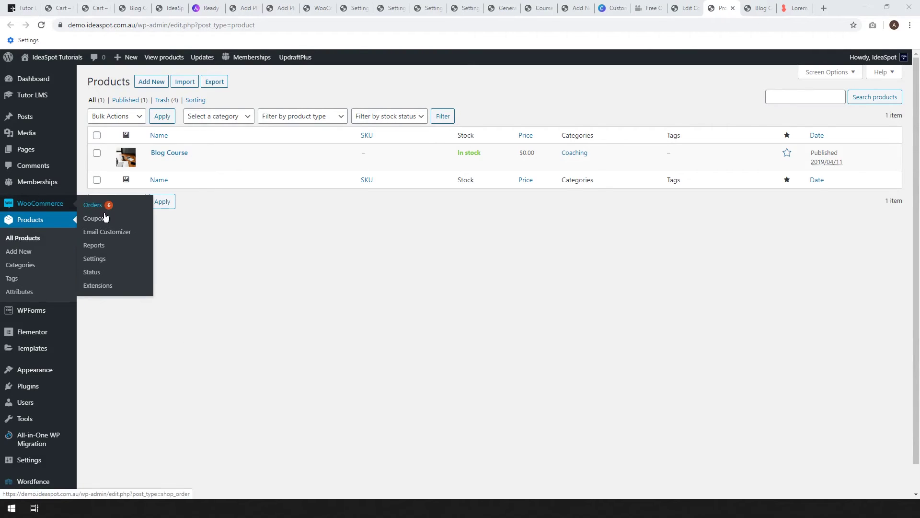
- Review the Blog Course product's Tutor and price-0 settings in a new tab, then return to the course editor
{"action": "right_click", "coordinate": [151, 84]}
{"action": "left_click", "coordinate": [188, 91]}
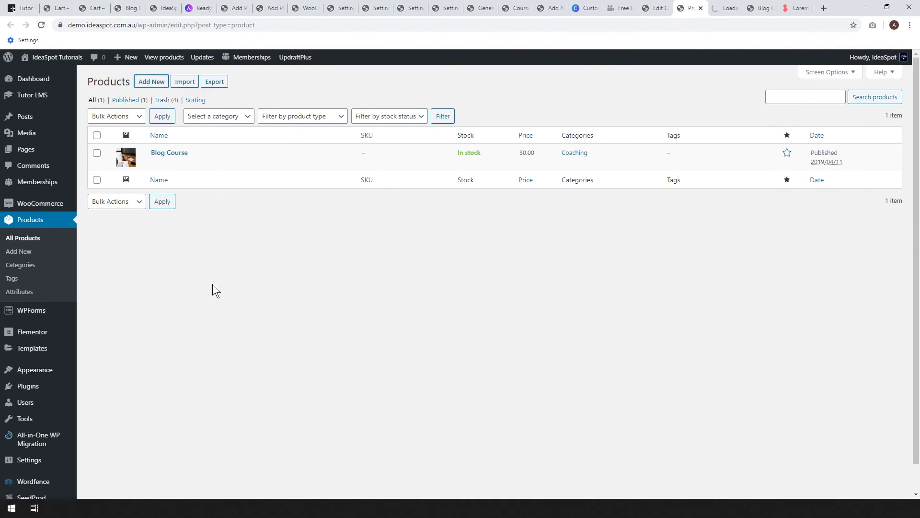
{"action": "key", "text": "ctrl+Tab"}
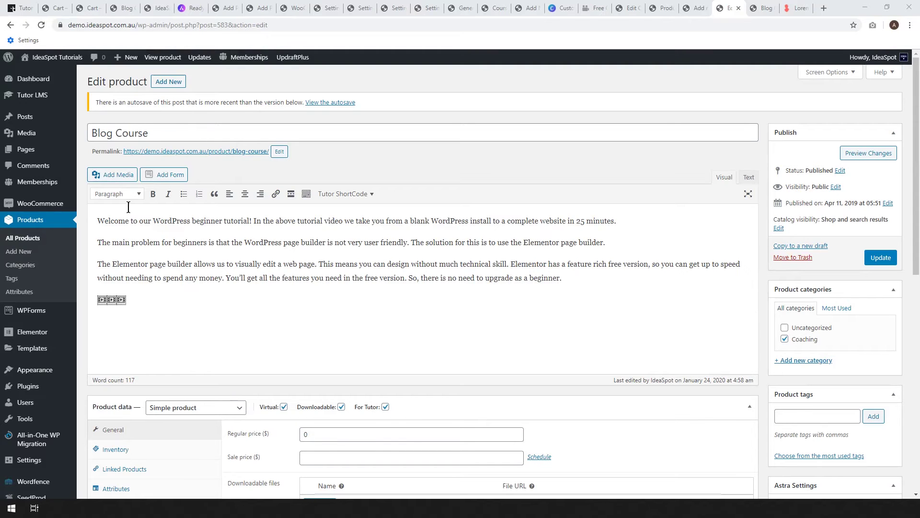
{"action": "scroll", "coordinate": [153, 258], "scroll_direction": "down", "scroll_amount": 2}
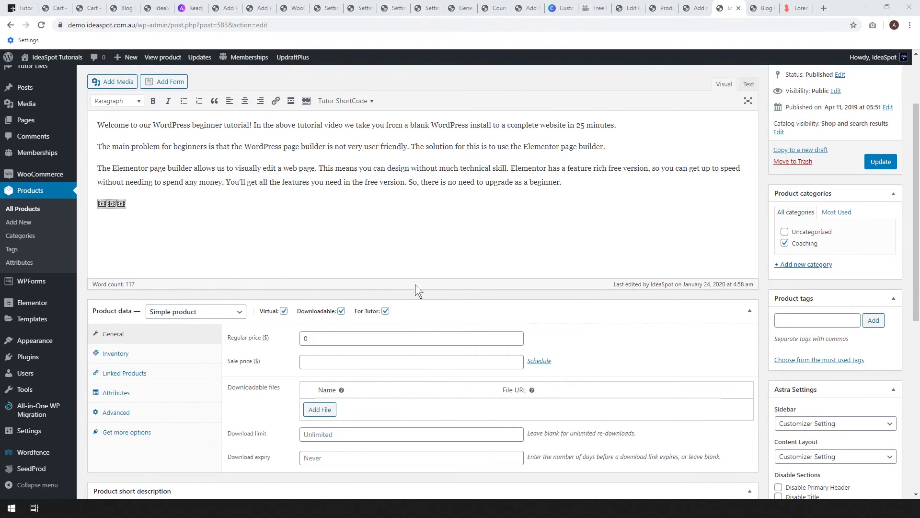
{"action": "scroll", "coordinate": [290, 233], "scroll_direction": "down", "scroll_amount": 3}
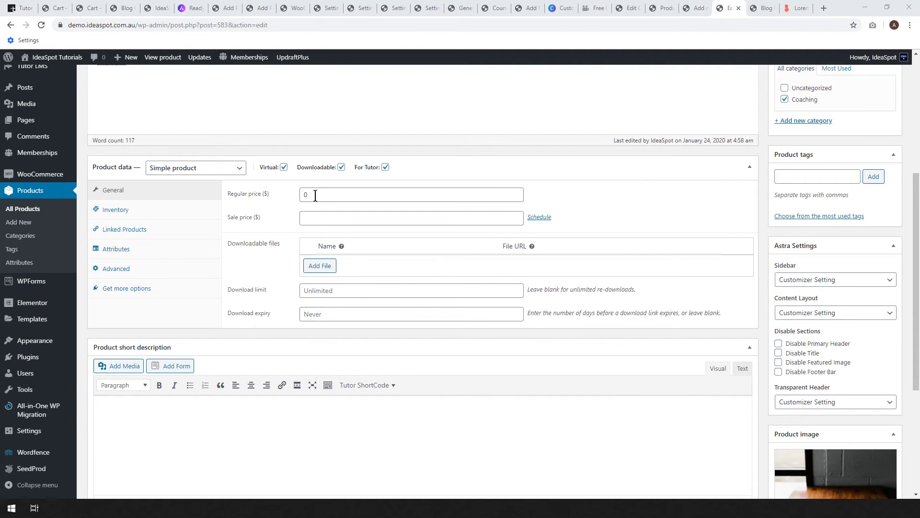
{"action": "scroll", "coordinate": [245, 272], "scroll_direction": "down", "scroll_amount": 3}
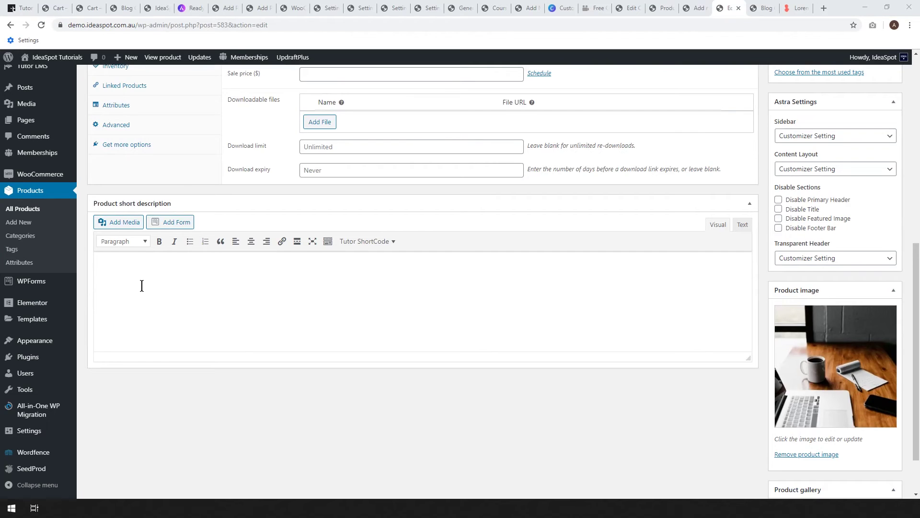
{"action": "scroll", "coordinate": [141, 285], "scroll_direction": "down", "scroll_amount": 1}
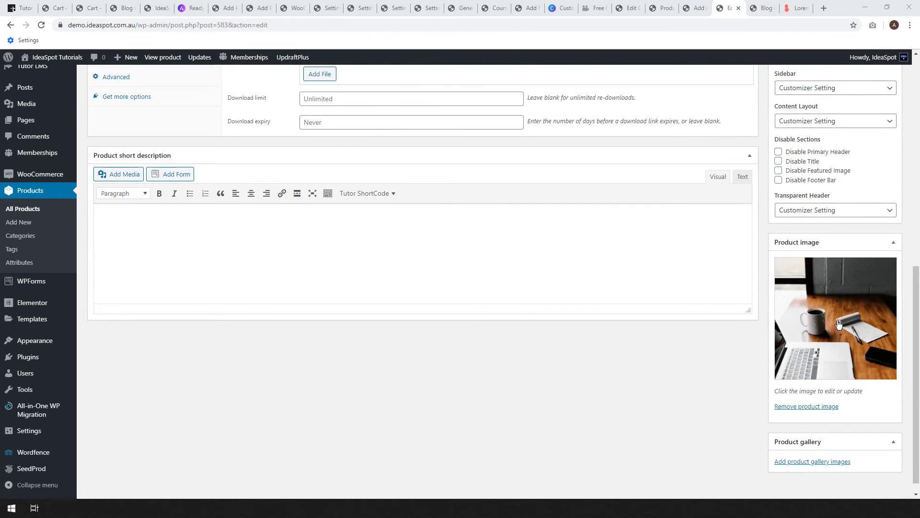
{"action": "scroll", "coordinate": [838, 323], "scroll_direction": "down", "scroll_amount": 1}
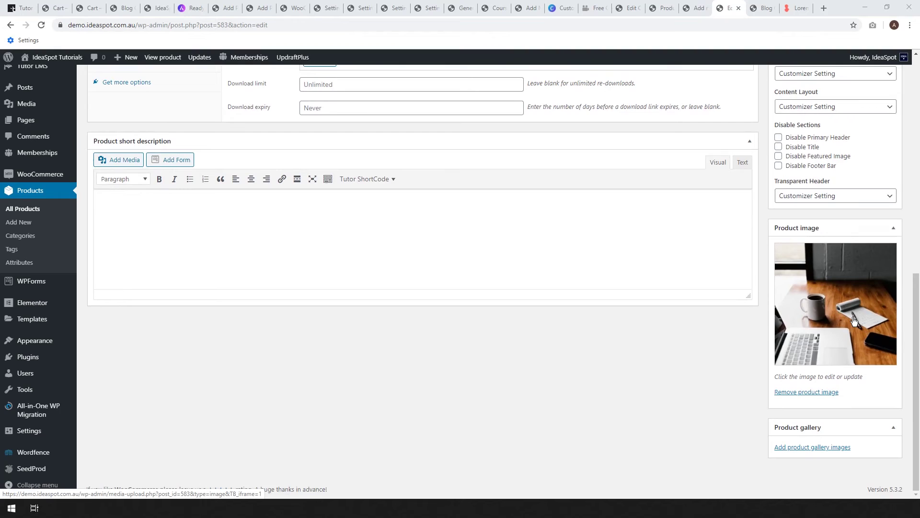
{"action": "scroll", "coordinate": [854, 320], "scroll_direction": "up", "scroll_amount": 8}
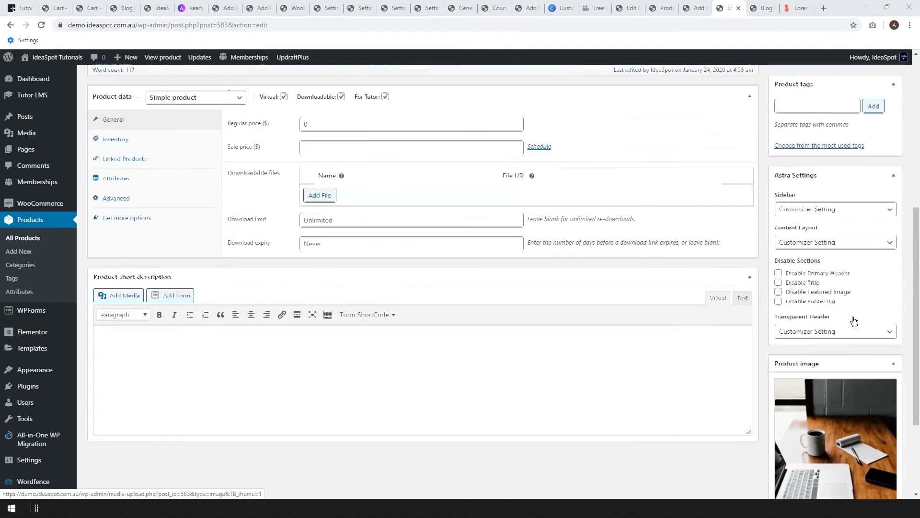
{"action": "scroll", "coordinate": [854, 320], "scroll_direction": "up", "scroll_amount": 2}
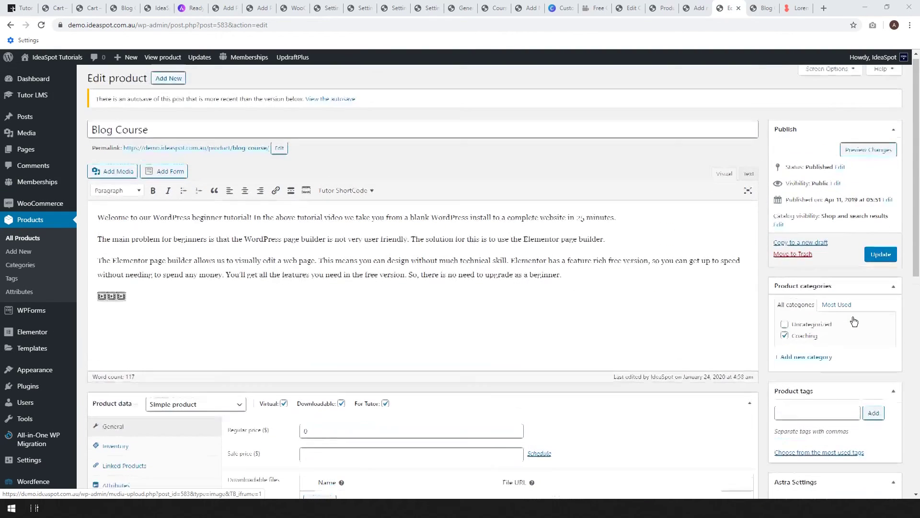
{"action": "key", "text": "ctrl+shift+Tab"}
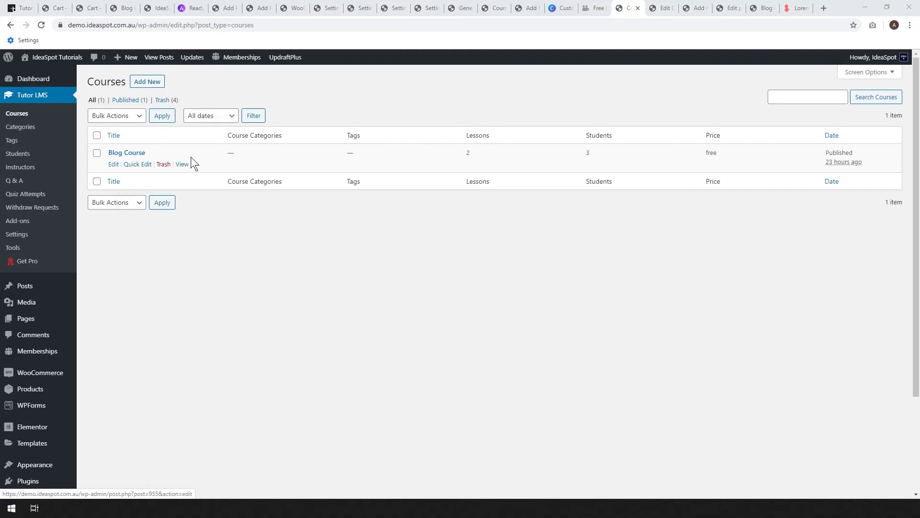
{"action": "left_click", "coordinate": [662, 8]}
- Select the Blog Course product in the course's Add Product setting and update the course
{"action": "scroll", "coordinate": [354, 182], "scroll_direction": "down", "scroll_amount": 10}
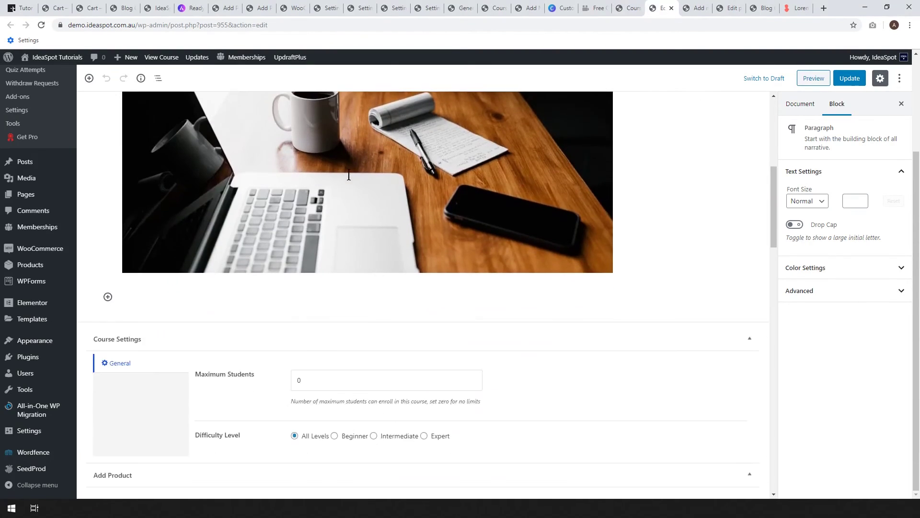
{"action": "scroll", "coordinate": [350, 194], "scroll_direction": "down", "scroll_amount": 1}
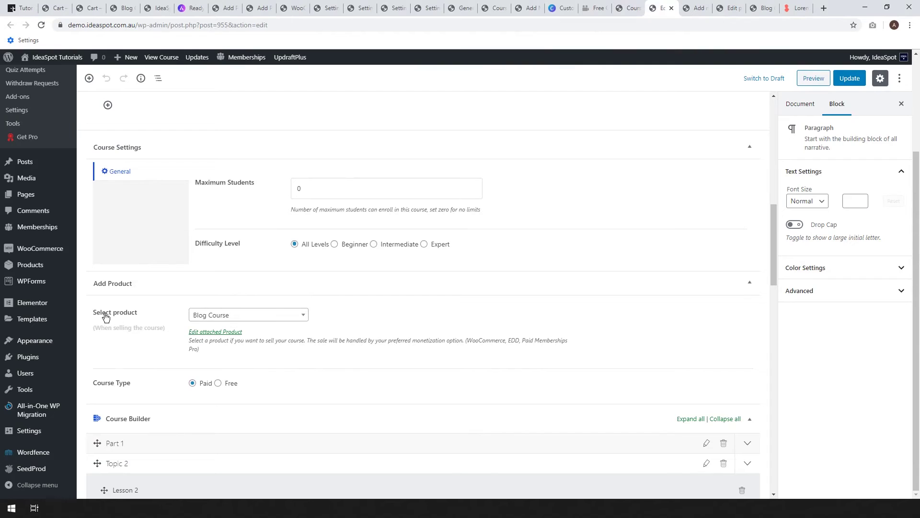
{"action": "left_click", "coordinate": [226, 315]}
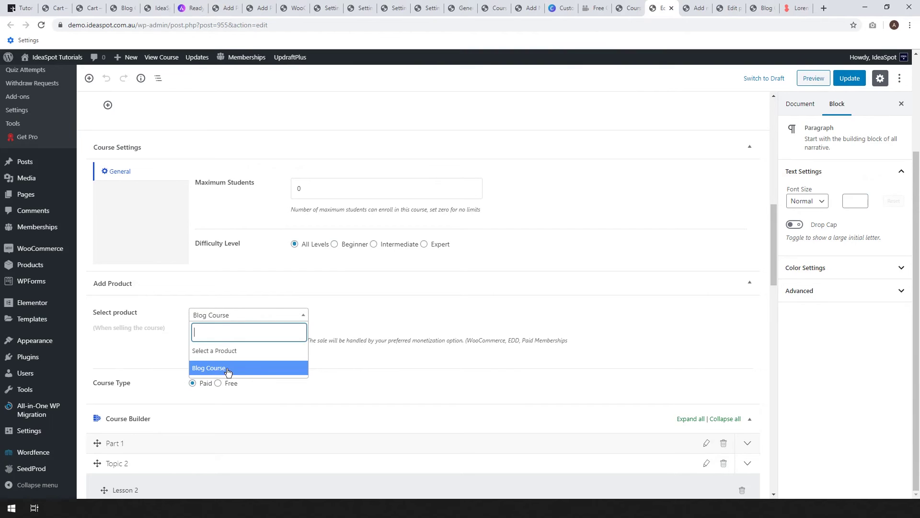
{"action": "left_click", "coordinate": [209, 373]}
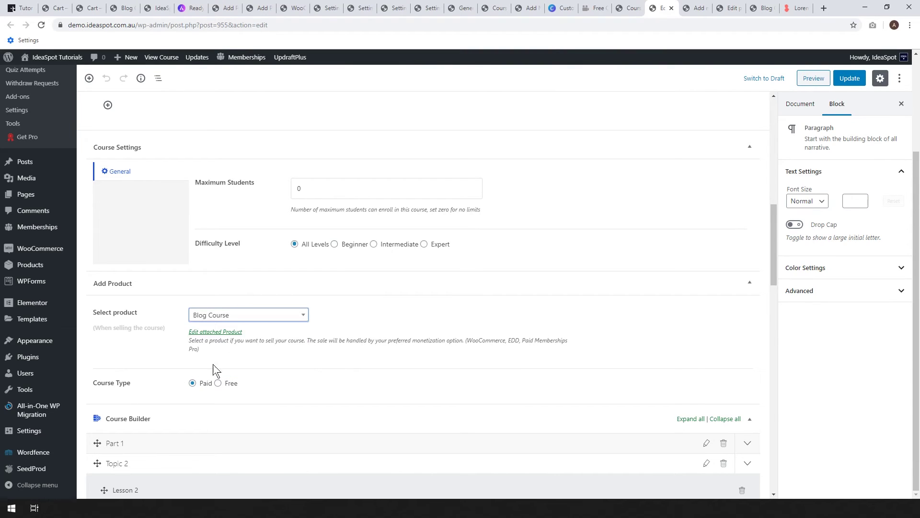
{"action": "left_click", "coordinate": [849, 78]}
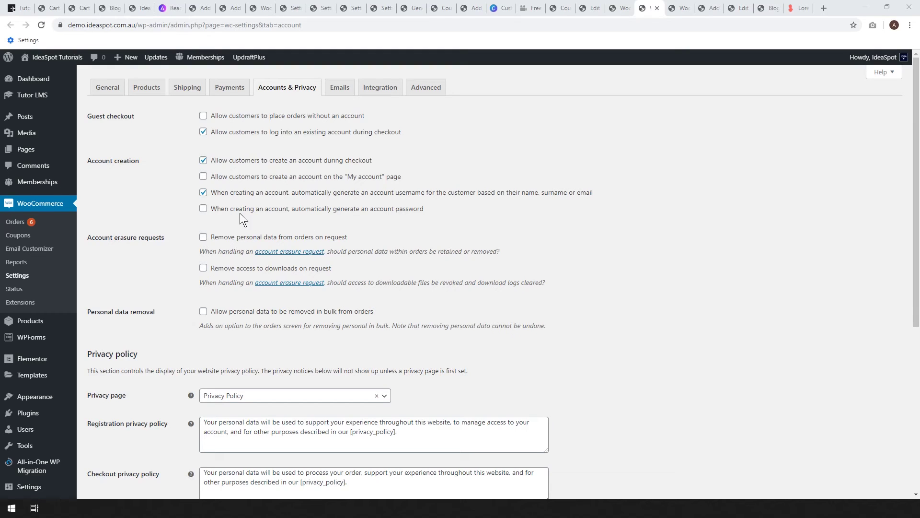
- Enable automatic account password generation and save the Accounts & Privacy settings
{"action": "left_click", "coordinate": [205, 211]}
{"action": "scroll", "coordinate": [404, 344], "scroll_direction": "down", "scroll_amount": 6}
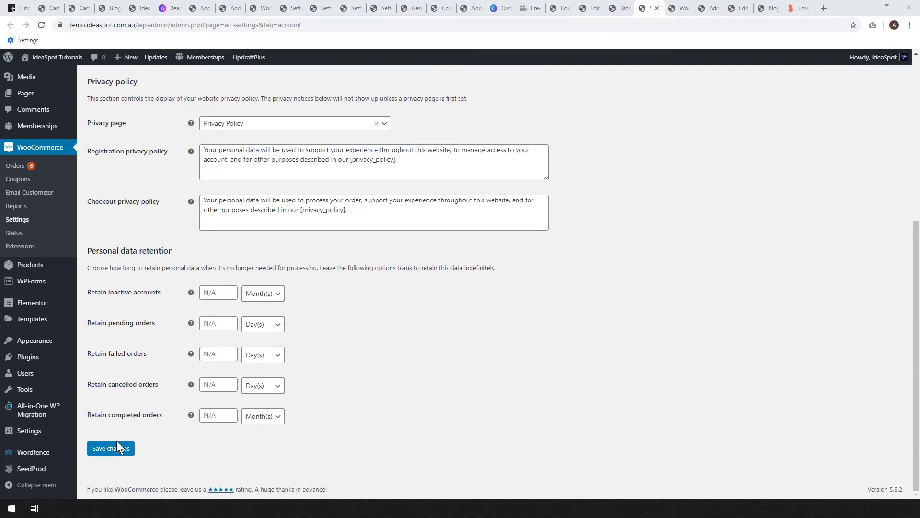
{"action": "left_click", "coordinate": [113, 449]}
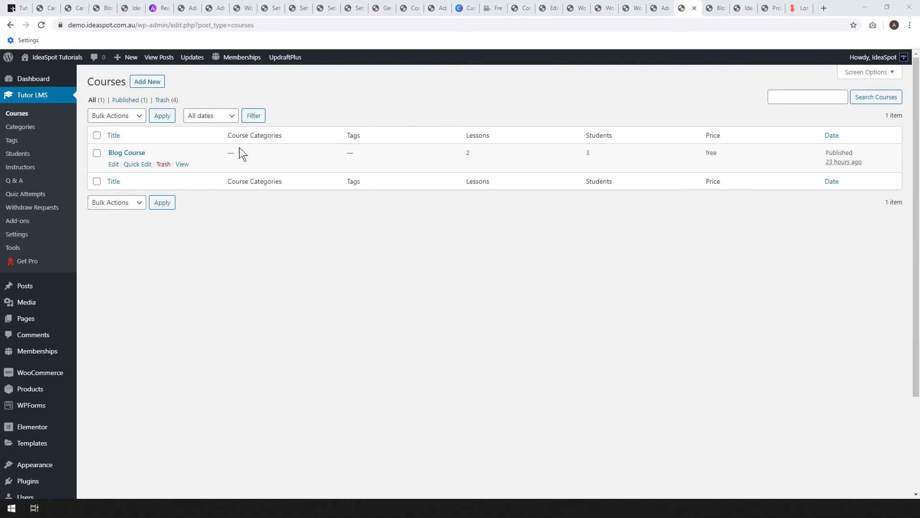
- Open Blog Course in an incognito window, expand Topic 2's lessons, and check the $0.00 price
{"action": "right_click", "coordinate": [186, 165]}
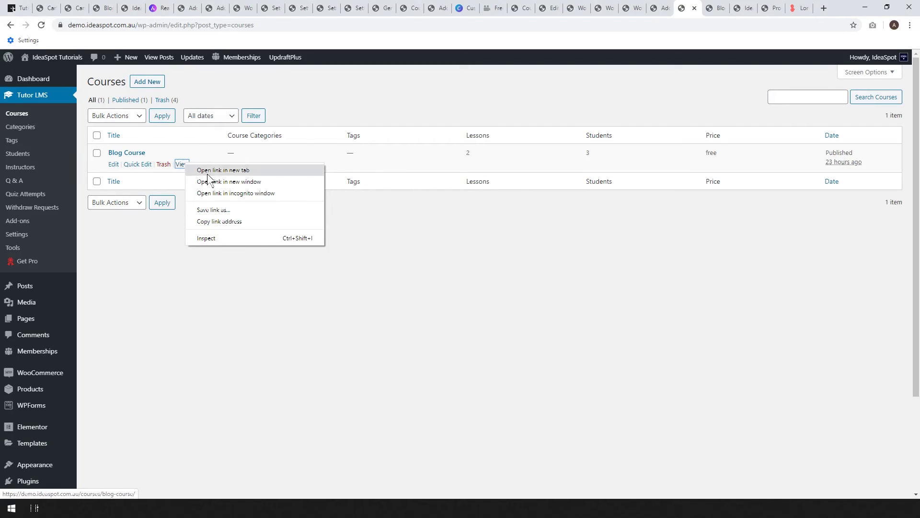
{"action": "left_click", "coordinate": [223, 193]}
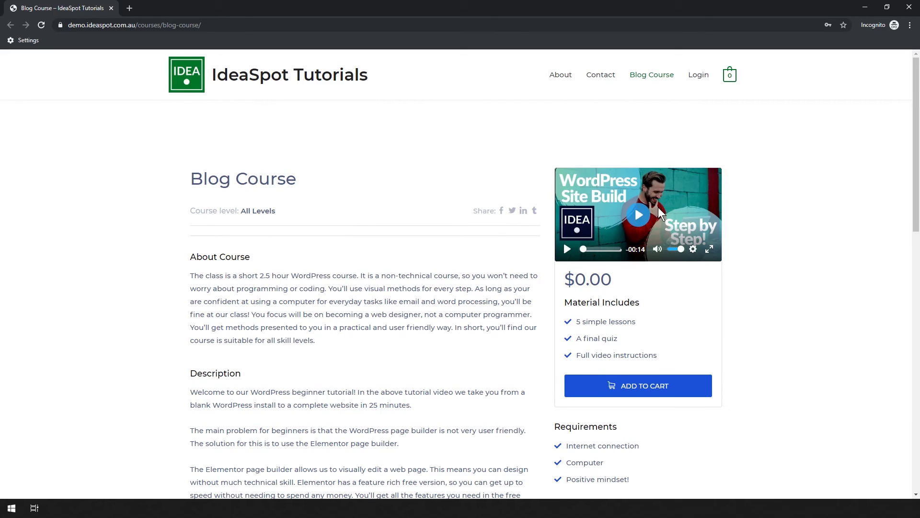
{"action": "scroll", "coordinate": [659, 211], "scroll_direction": "down", "scroll_amount": 12}
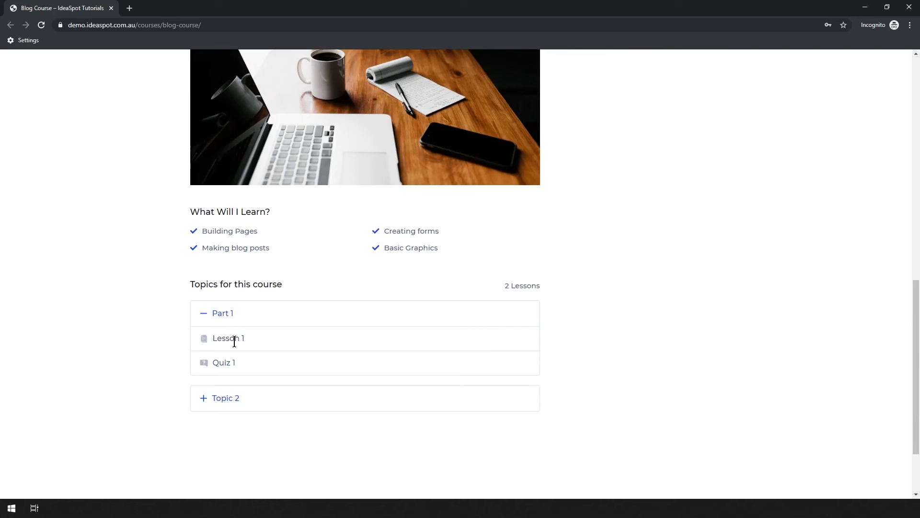
{"action": "double_click", "coordinate": [235, 342]}
{"action": "double_click", "coordinate": [225, 363]}
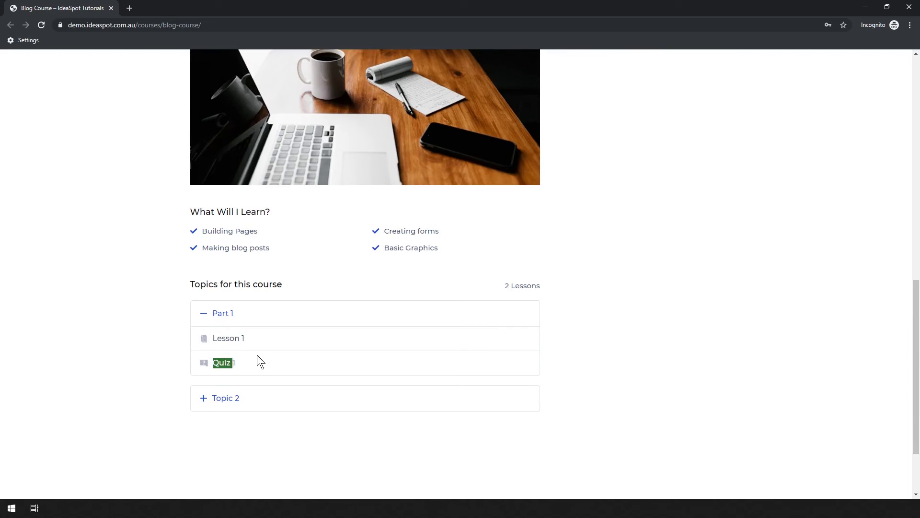
{"action": "left_click", "coordinate": [220, 401]}
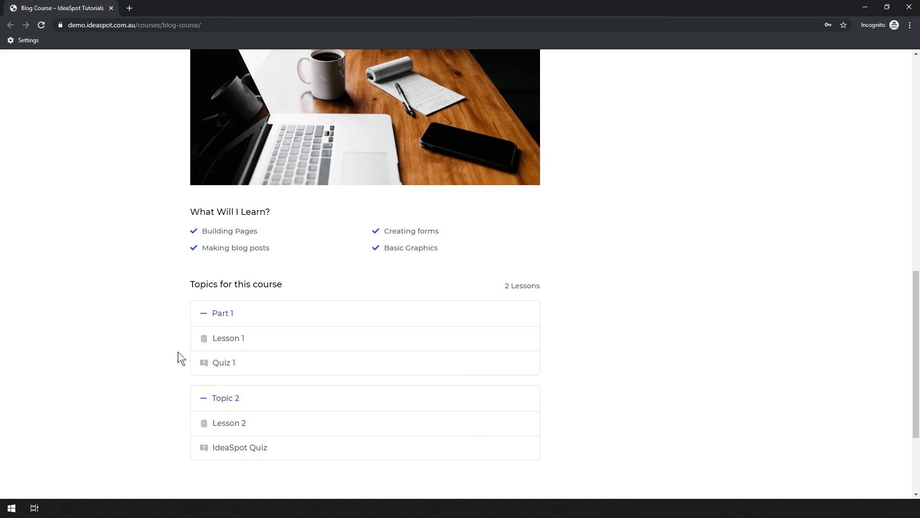
{"action": "scroll", "coordinate": [316, 413], "scroll_direction": "up", "scroll_amount": 10}
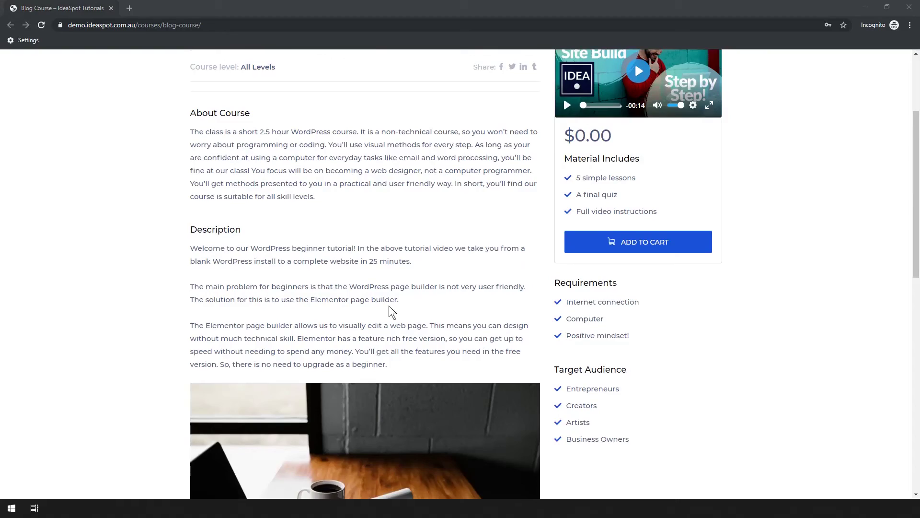
{"action": "scroll", "coordinate": [389, 305], "scroll_direction": "up", "scroll_amount": 3}
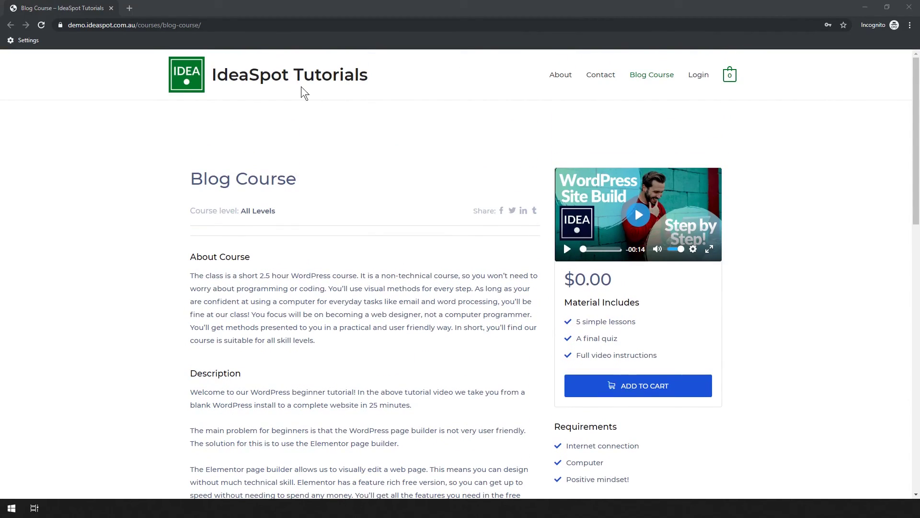
- Copy the home page's Join Now link and paste it into the address bar
{"action": "left_click", "coordinate": [269, 79]}
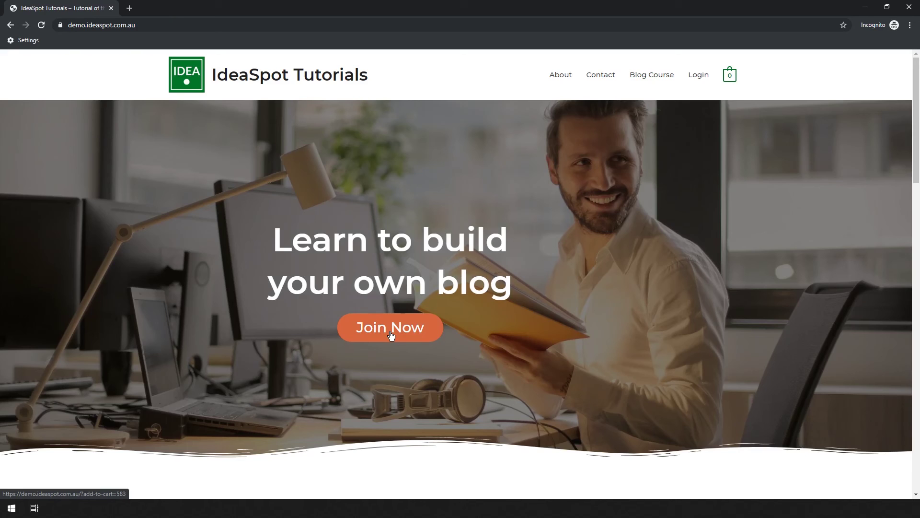
{"action": "right_click", "coordinate": [391, 332]}
{"action": "left_click", "coordinate": [462, 394]}
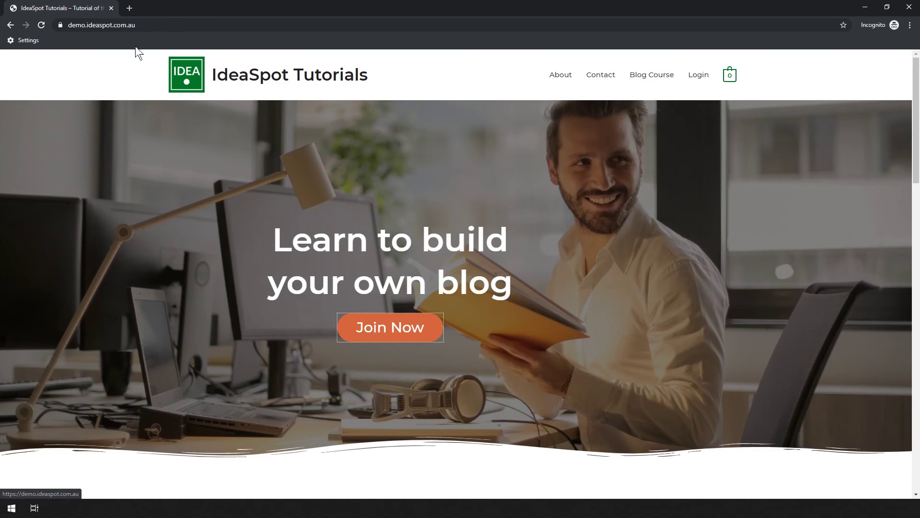
{"action": "left_click", "coordinate": [131, 30]}
{"action": "key", "text": "ctrl+v"}
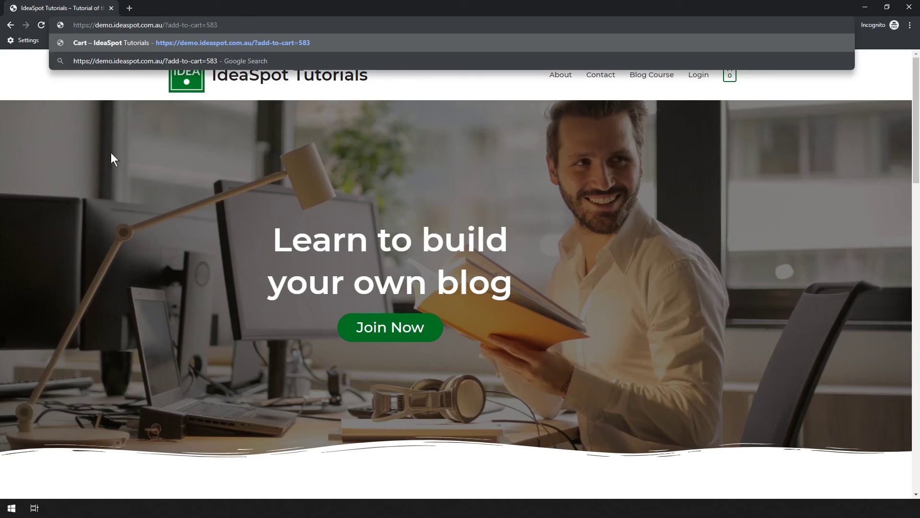
{"action": "left_click", "coordinate": [56, 437]}
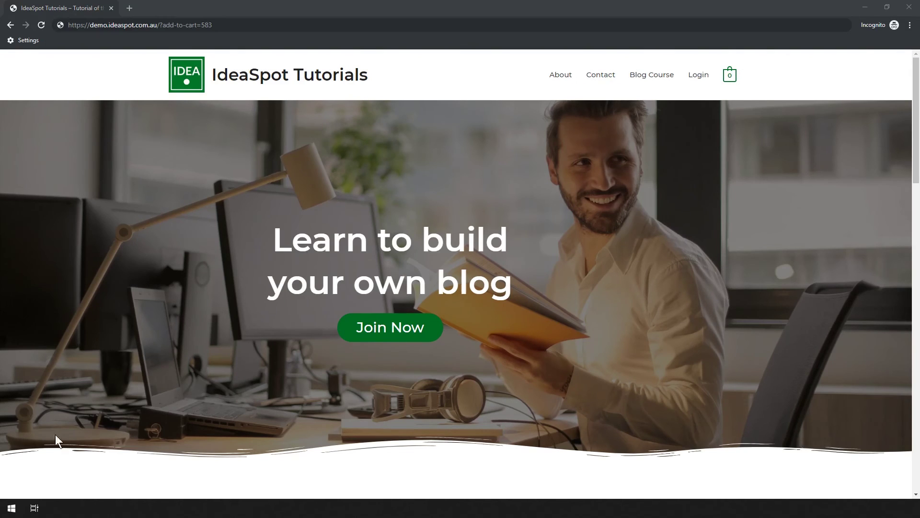
- Copy the full add-to-cart address from the address bar
{"action": "left_click", "coordinate": [865, 7]}
{"action": "left_click", "coordinate": [768, 9]}
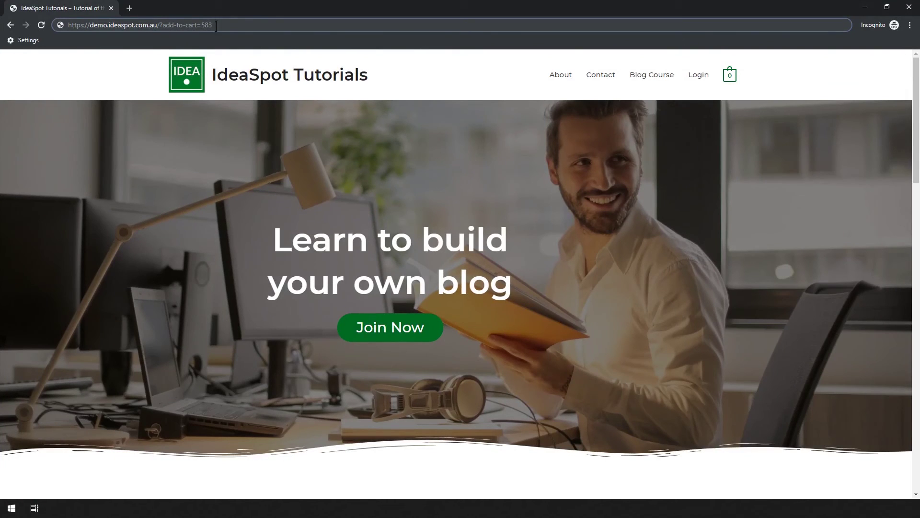
{"action": "left_click_drag", "start_coordinate": [216, 26], "coordinate": [58, 17]}
{"action": "right_click", "coordinate": [152, 28]}
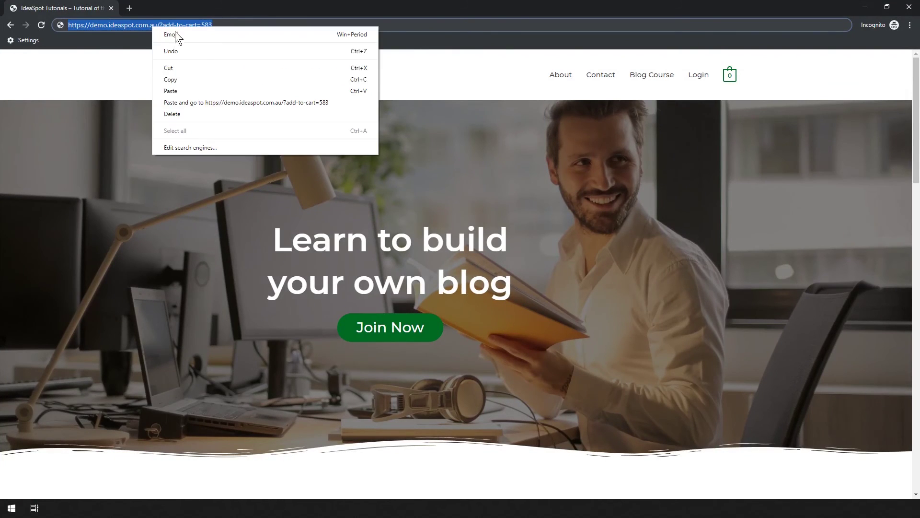
{"action": "left_click", "coordinate": [203, 80]}
{"action": "left_click", "coordinate": [865, 7]}
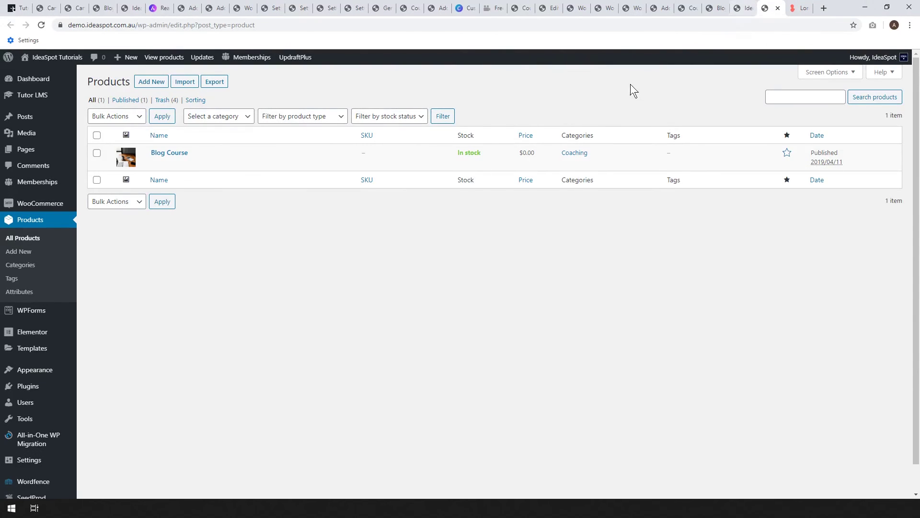
- Open the live site in a new tab of the logged-in admin browser
{"action": "mouse_move", "coordinate": [46, 61]}
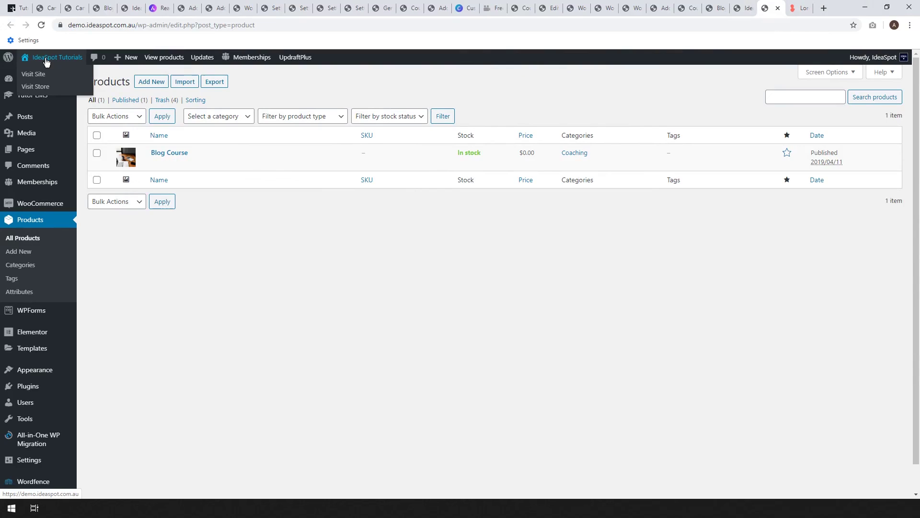
{"action": "right_click", "coordinate": [40, 79]}
{"action": "left_click", "coordinate": [57, 83]}
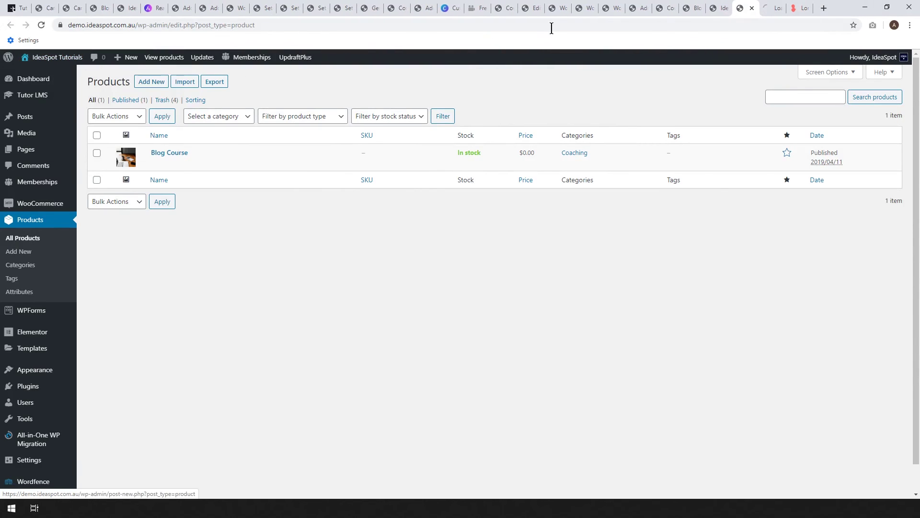
{"action": "left_click", "coordinate": [771, 10]}
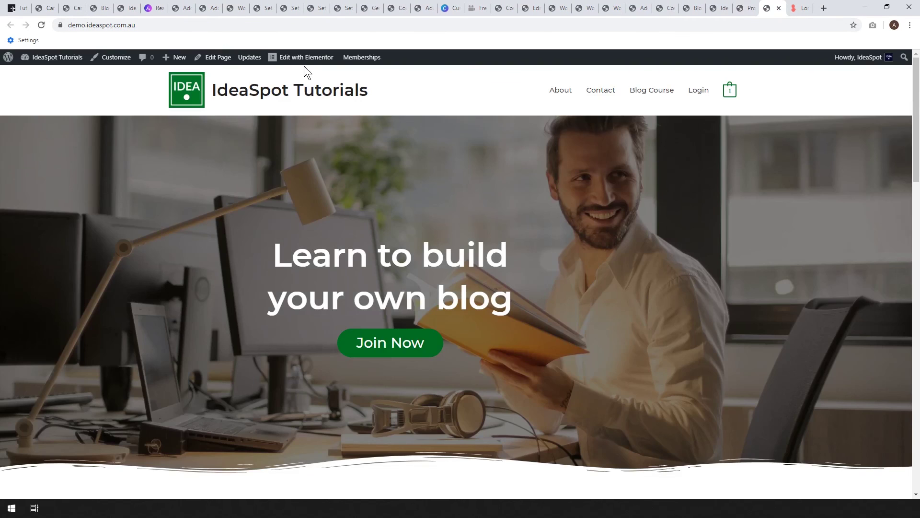
- In Elementor, paste the add-to-cart=583 address into the Join Now button's Link and update the page
{"action": "left_click", "coordinate": [301, 61]}
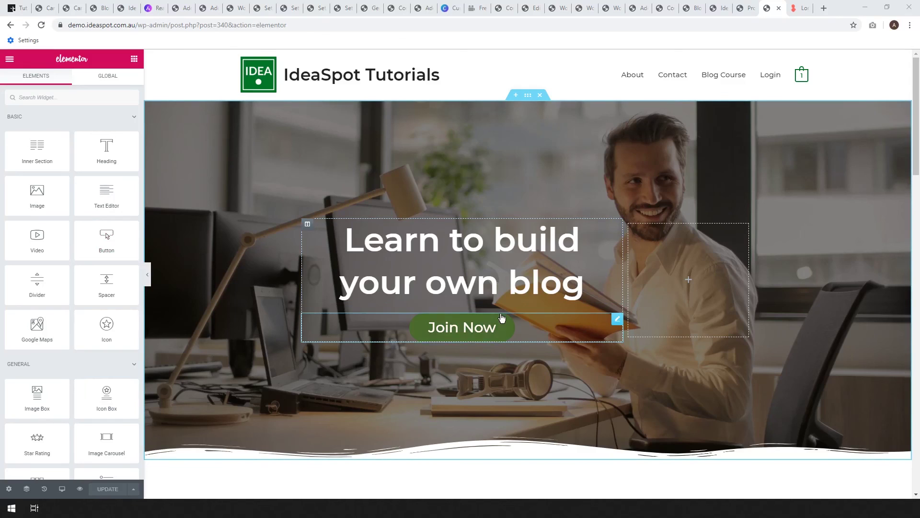
{"action": "left_click", "coordinate": [616, 319]}
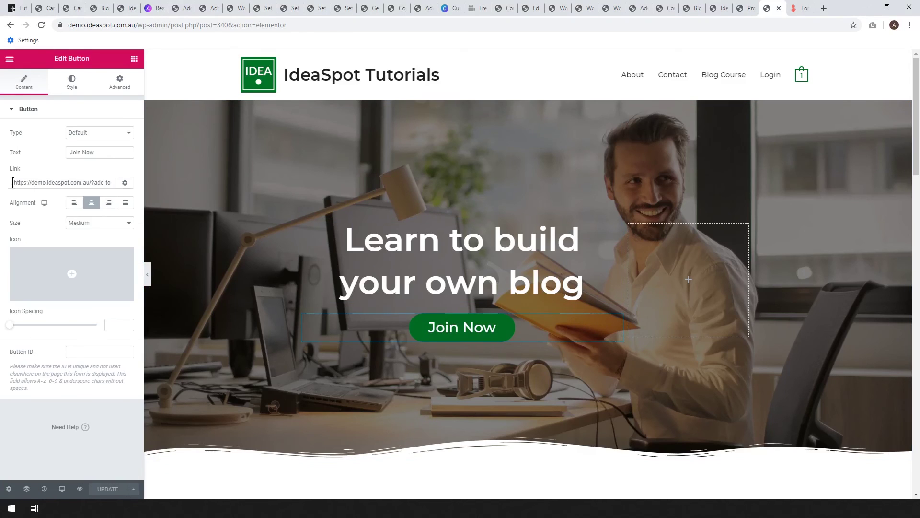
{"action": "left_click_drag", "start_coordinate": [13, 183], "coordinate": [204, 185]}
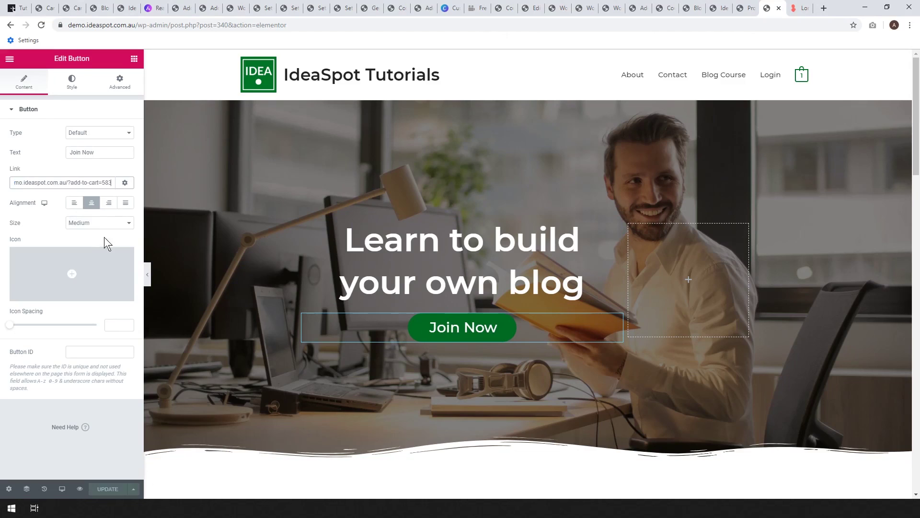
{"action": "left_click", "coordinate": [108, 489]}
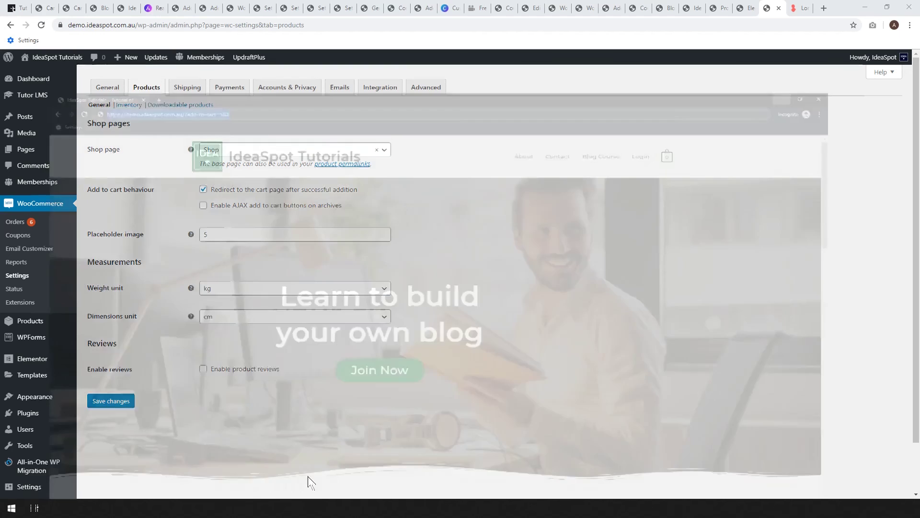
- Add Blog Course to the cart via Join Now and place the checkout order with billing details
{"action": "left_click", "coordinate": [308, 482]}
{"action": "left_click", "coordinate": [395, 329]}
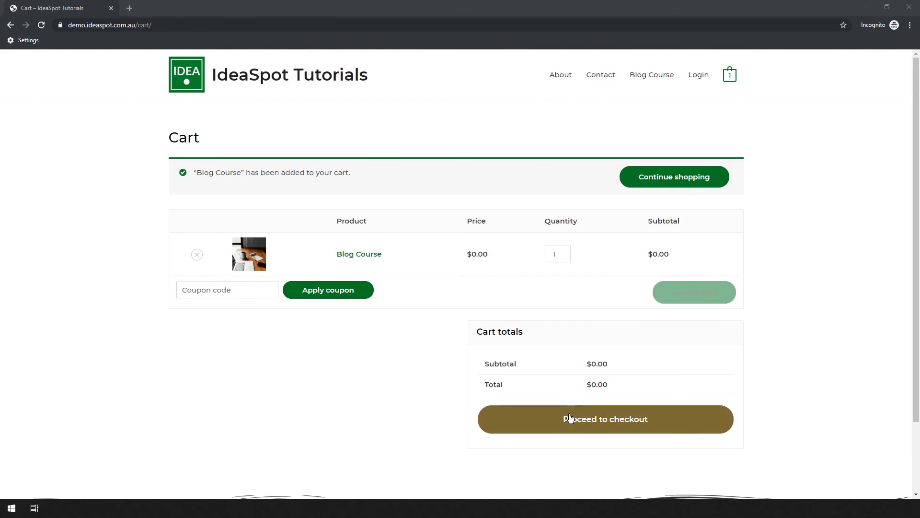
{"action": "left_click", "coordinate": [512, 419]}
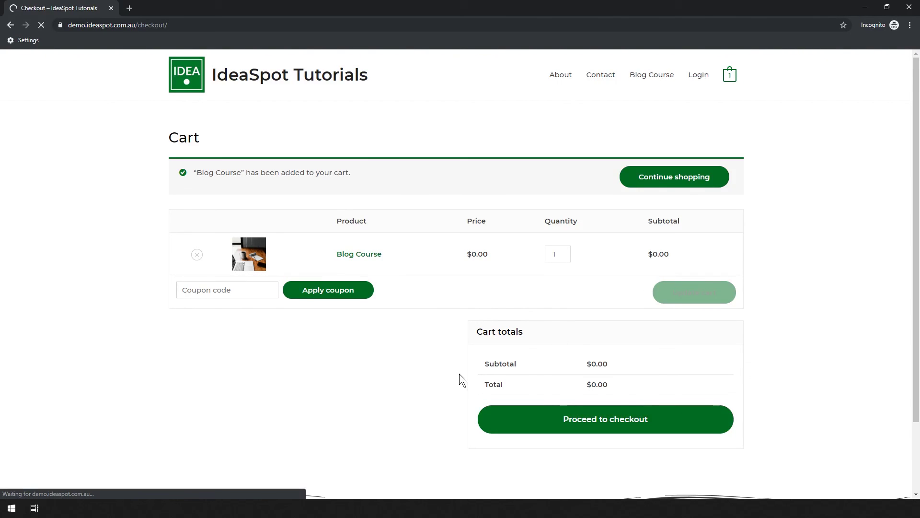
{"action": "scroll", "coordinate": [480, 350], "scroll_direction": "down", "scroll_amount": 2}
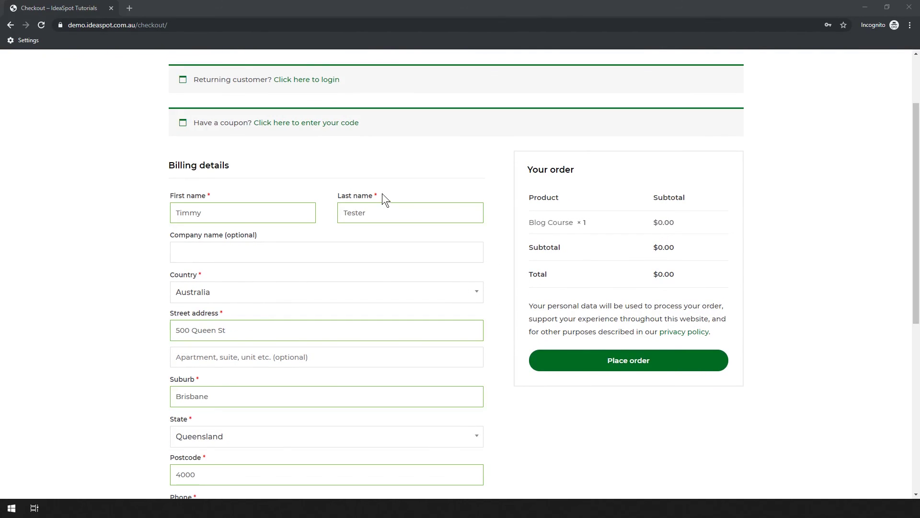
{"action": "scroll", "coordinate": [269, 273], "scroll_direction": "down", "scroll_amount": 4}
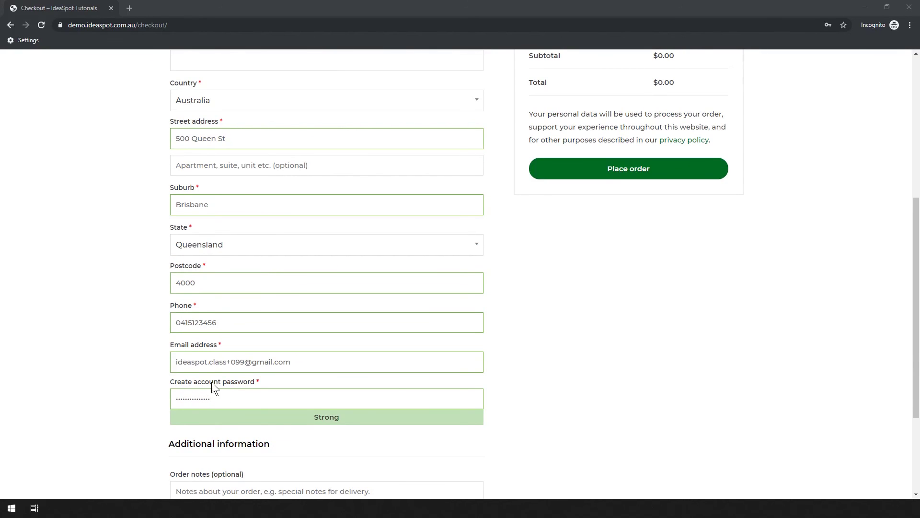
{"action": "left_click", "coordinate": [639, 178]}
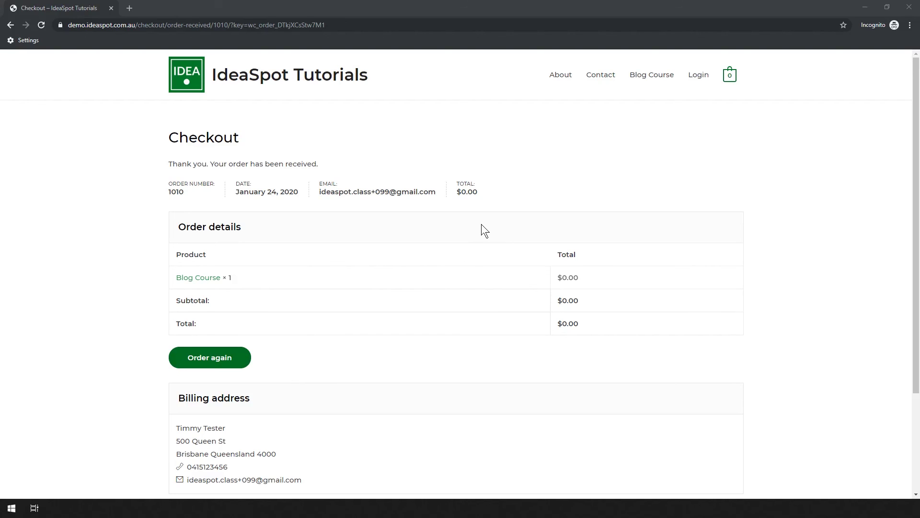
- Open Blog Course from the order details, start the course, and select Quiz 1
{"action": "left_click", "coordinate": [652, 82]}
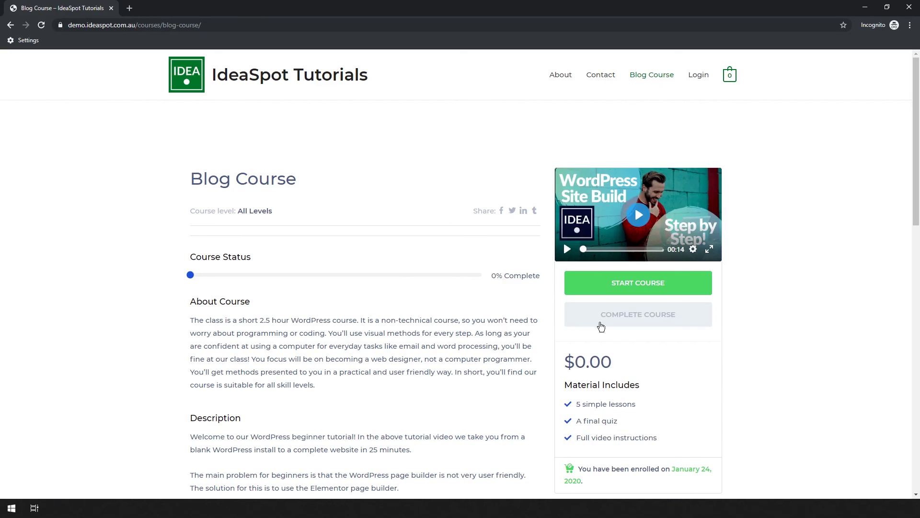
{"action": "left_click", "coordinate": [629, 282]}
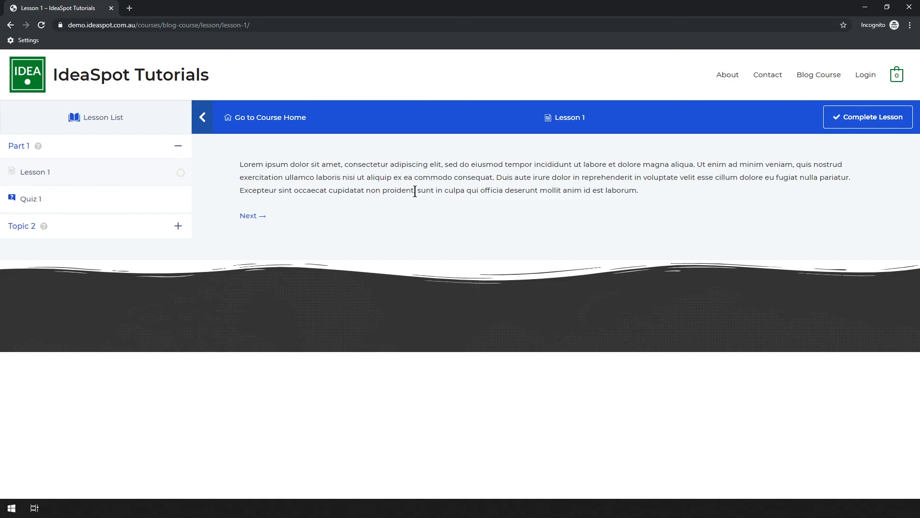
{"action": "left_click", "coordinate": [43, 202]}
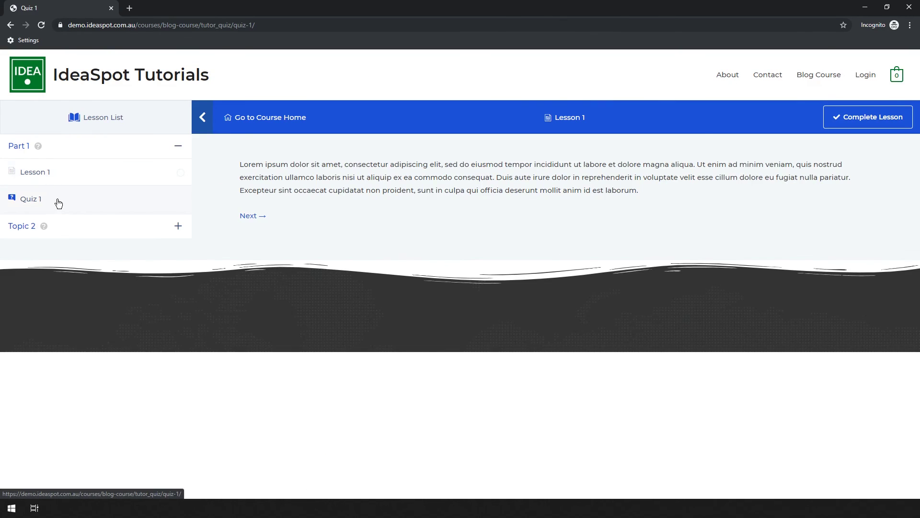